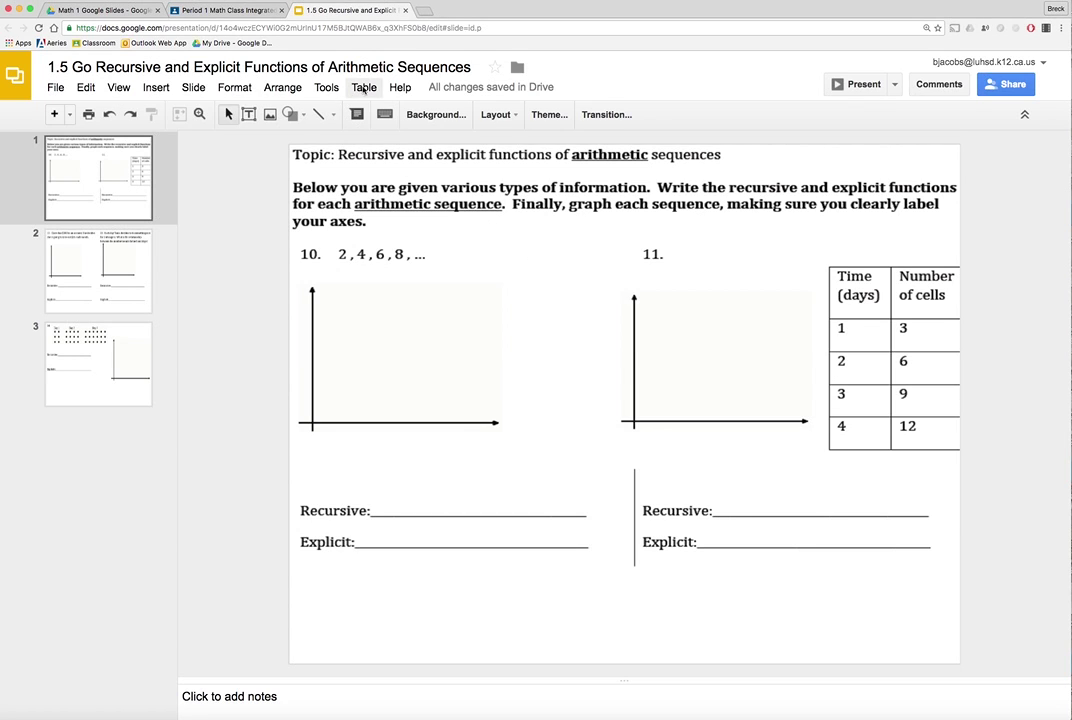
Step: Insert a 5 x 2 table, narrow it, and place it right of problem 10's 2, 4, 6, 8 sequence
left_click(363, 88)
mouse_move(383, 113)
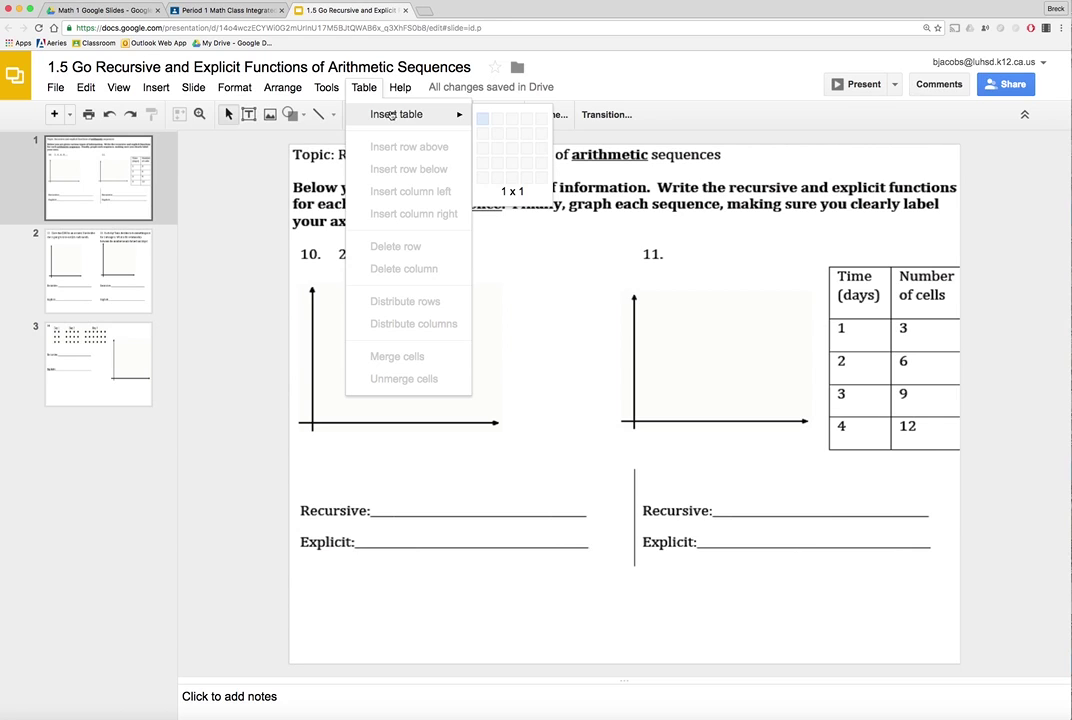
left_click(540, 135)
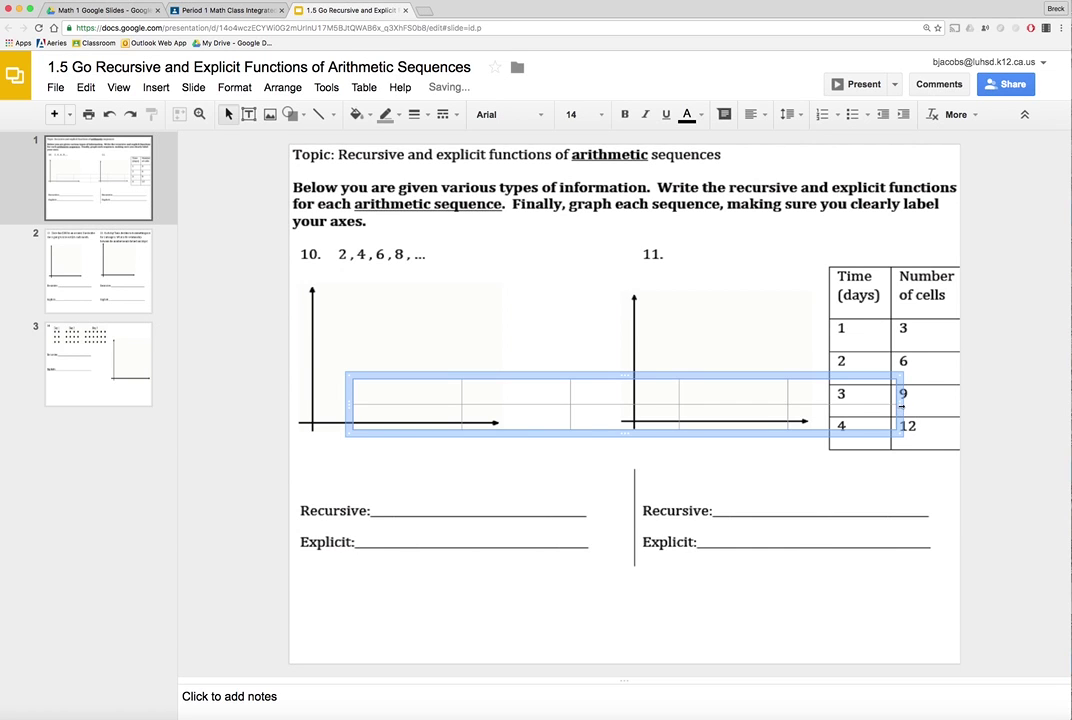
left_click_drag(901, 405, 419, 421)
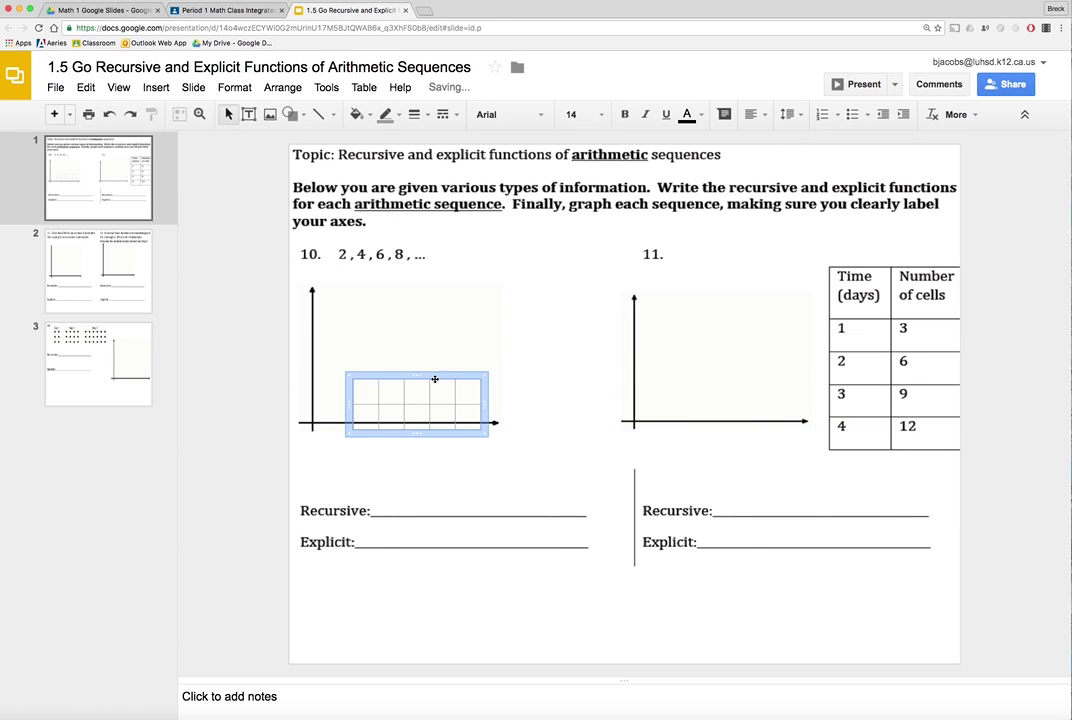
left_click_drag(435, 379, 400, 226)
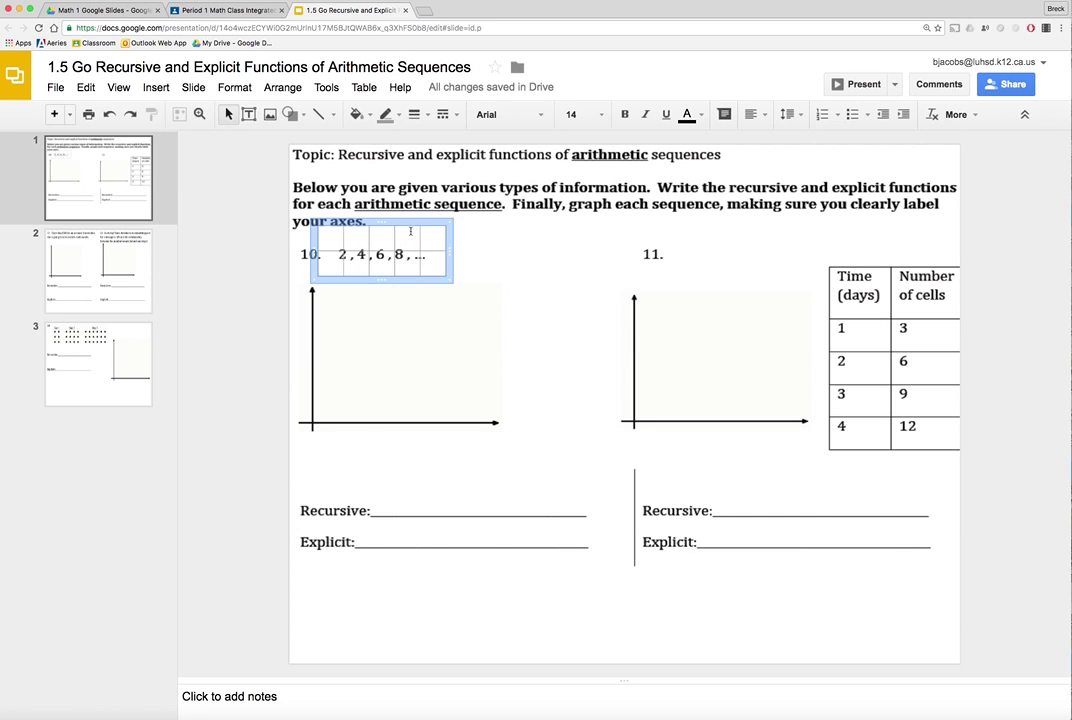
left_click_drag(421, 222, 531, 223)
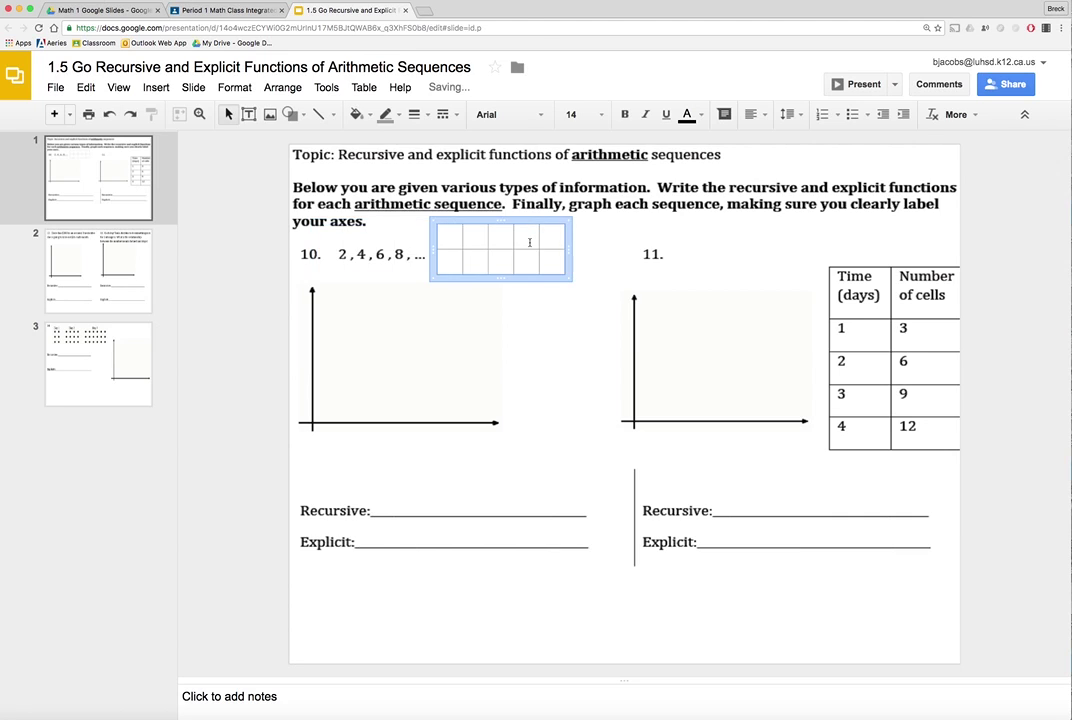
Step: Enter values in the table's lower row, then clear the mistyped entries
left_click(448, 261)
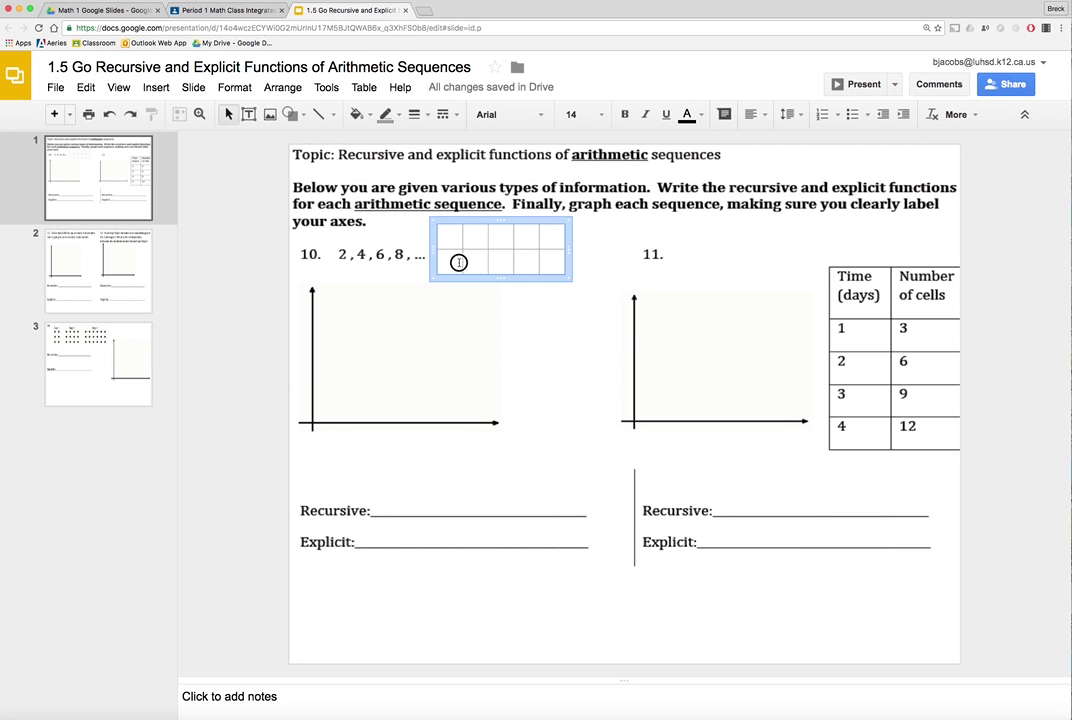
type("2 ")
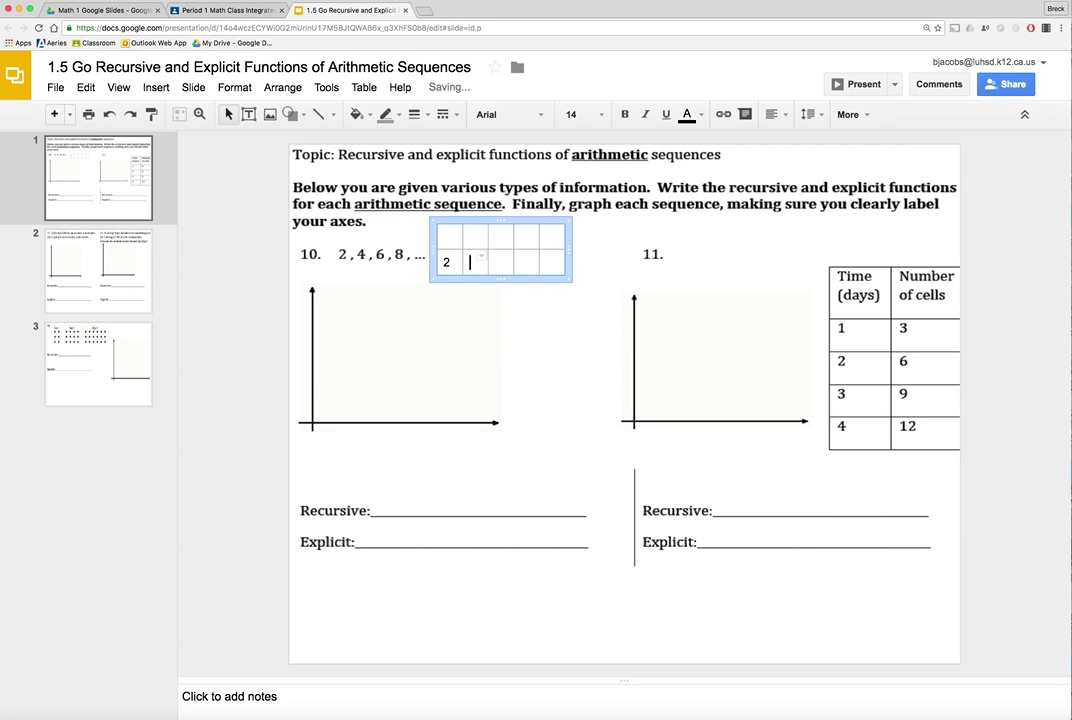
type("4")
key("Tab")
type("6")
key("Tab")
mouse_move(446, 261)
left_mouse_down()
mouse_move(505, 261)
mouse_move(443, 262)
left_mouse_up()
left_click(479, 260)
key("Delete")
Step: Fill the lower row's second to fifth cells with 2, 4, 6, 8, undoing the accidental extra row
left_click(475, 262)
type("2")
key("Tab")
type("4")
key("Tab")
type("6")
key("Tab")
type("8")
key("Tab")
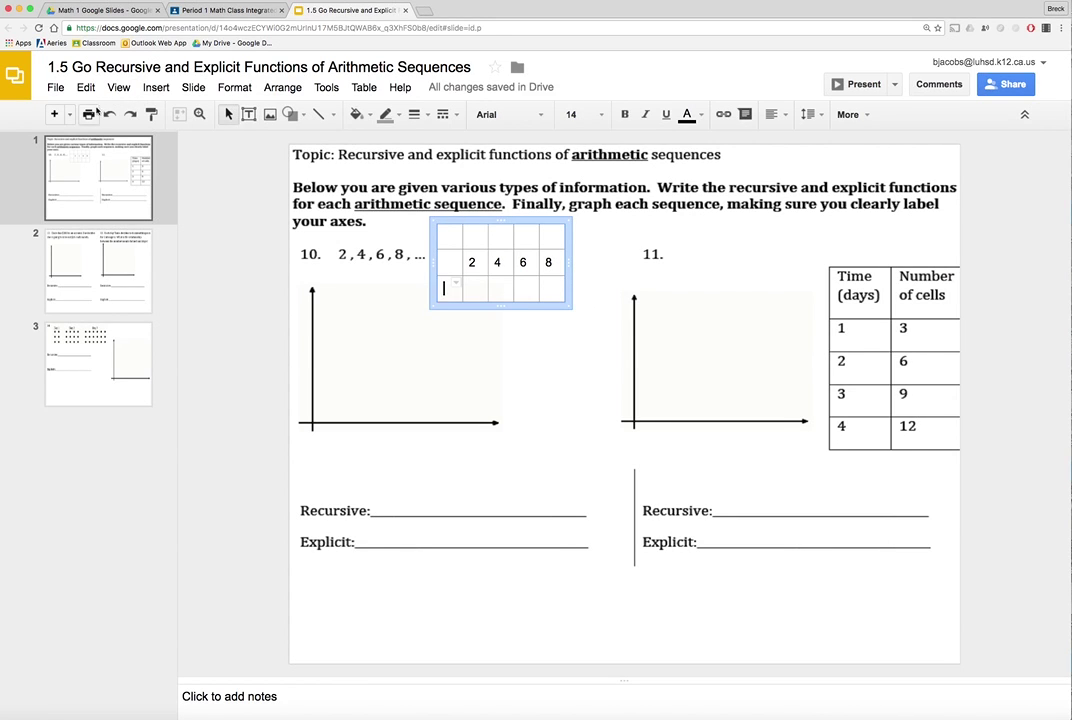
key("ctrl+z")
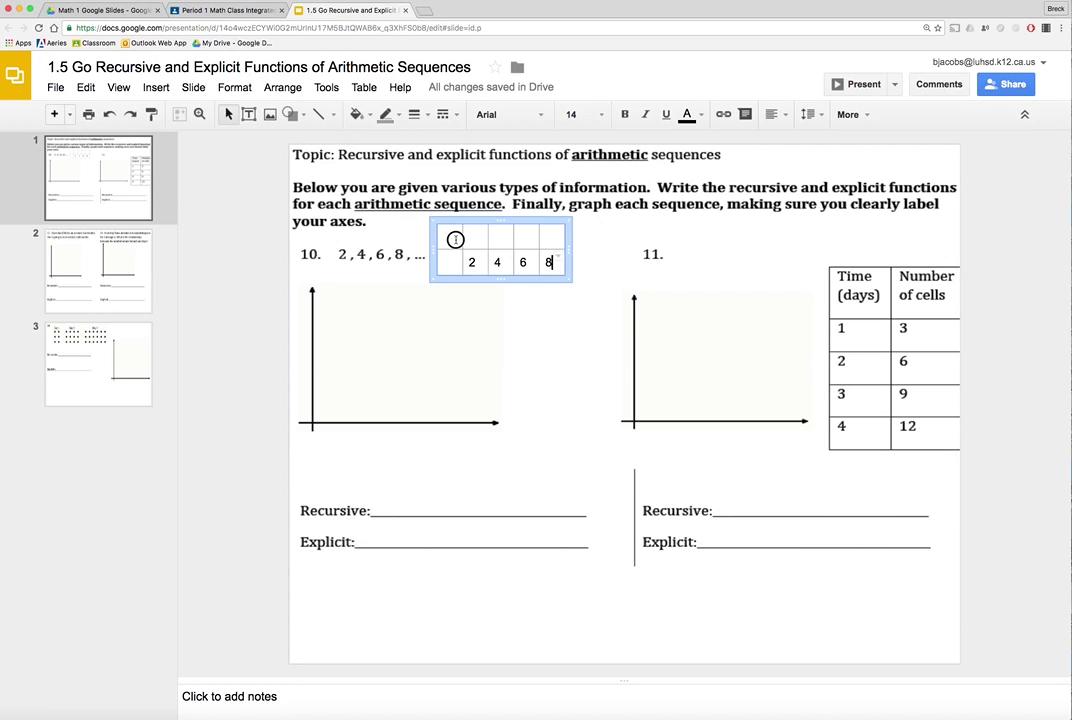
Step: Label the table's rows x and f(x) in the first column
left_click(453, 238)
type("x")
left_click(455, 265)
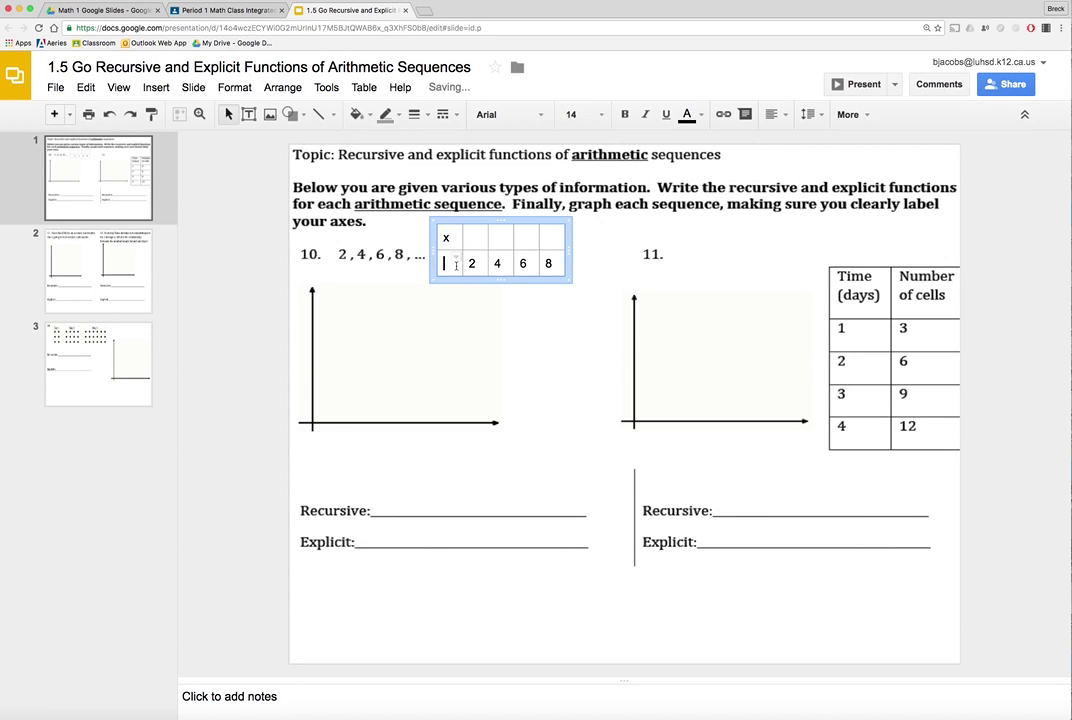
type("f(x)")
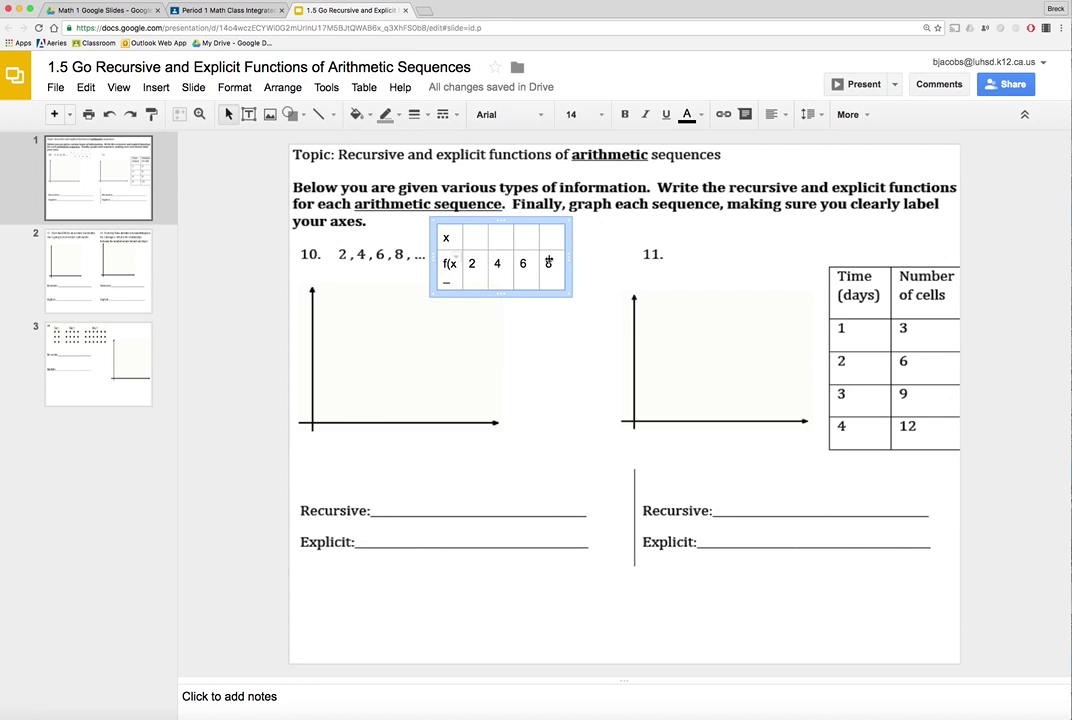
Step: Widen the first column and remove the stray character so f(x) fits on one line
mouse_move(568, 257)
left_mouse_down()
mouse_move(608, 258)
mouse_move(588, 260)
left_mouse_up()
left_click_drag(467, 265, 473, 266)
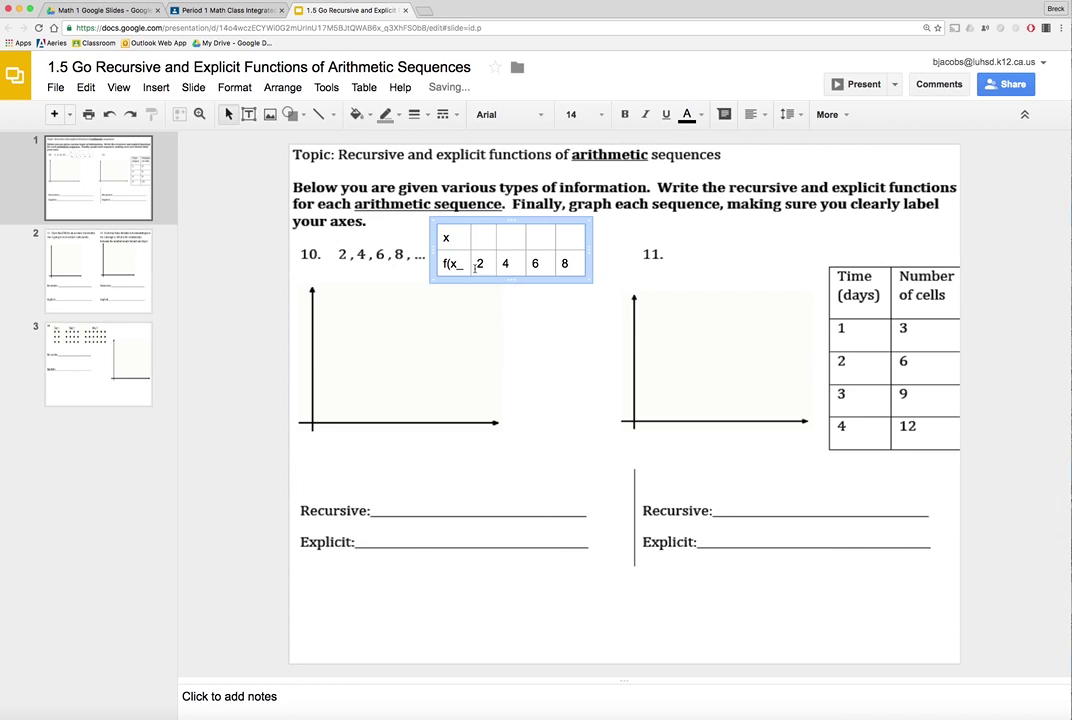
left_click(464, 266)
key("BackSpace")
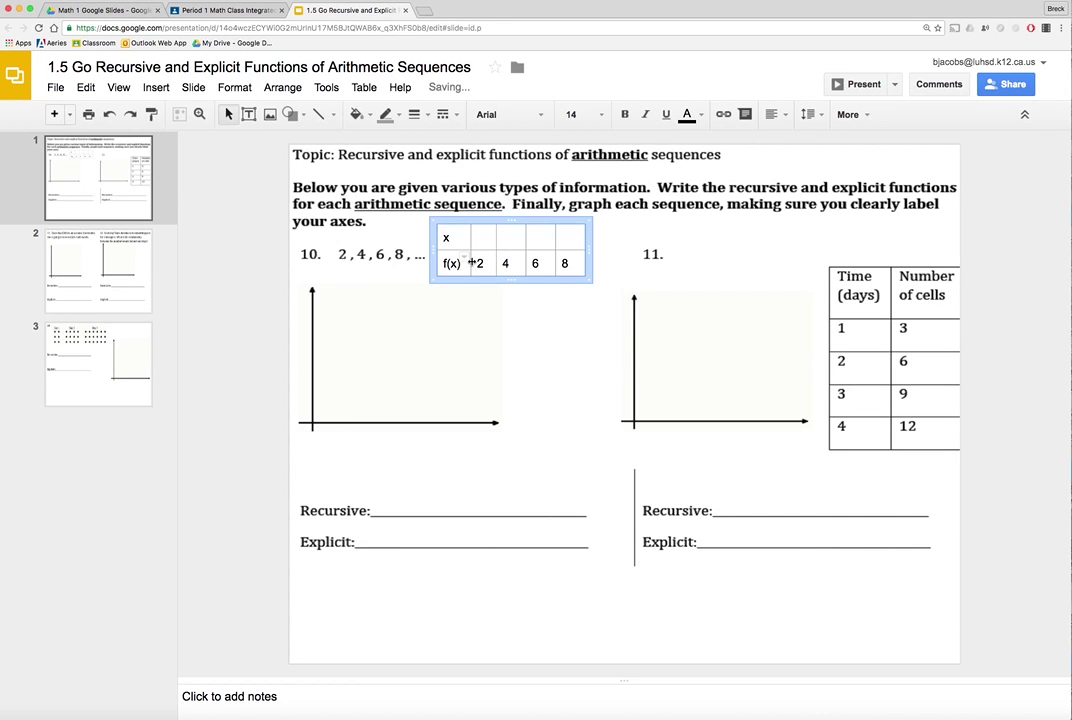
left_click_drag(471, 263, 470, 264)
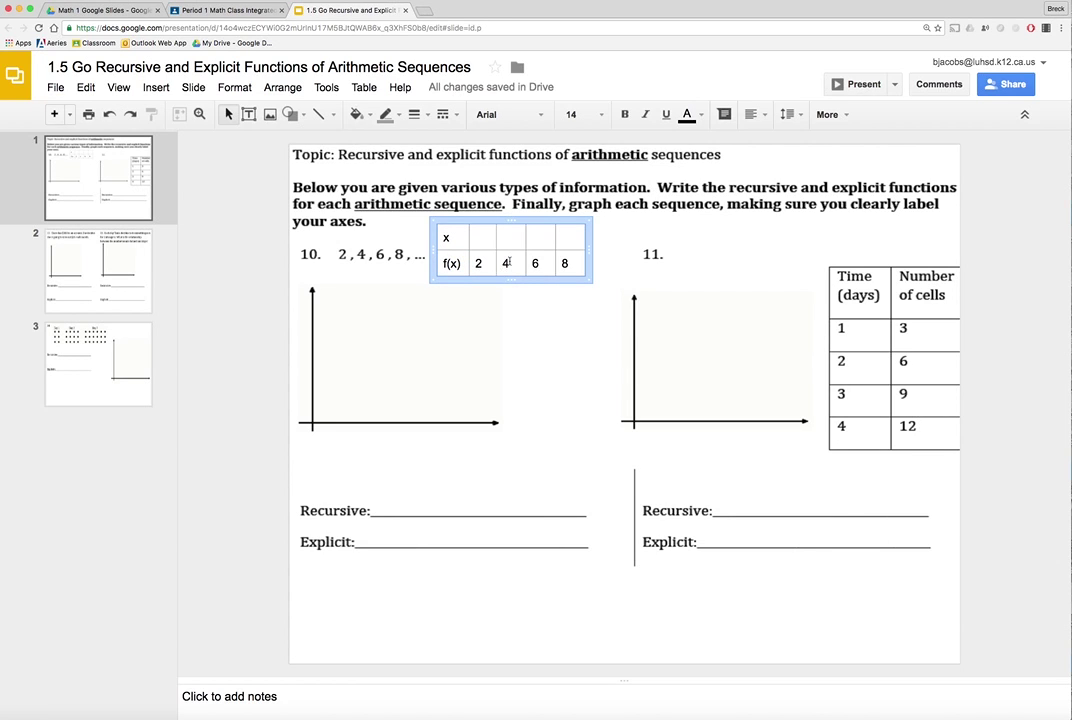
left_click(511, 302)
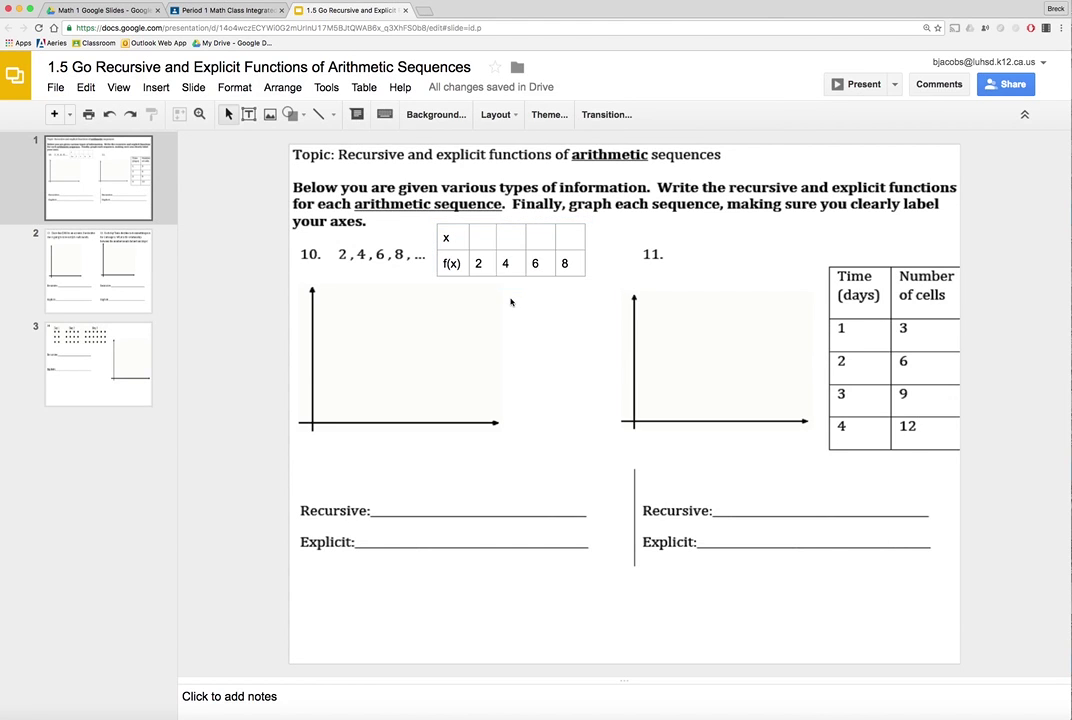
Step: Enter 0, 1, 2, 3 in the x row, next to the x label
left_click(487, 246)
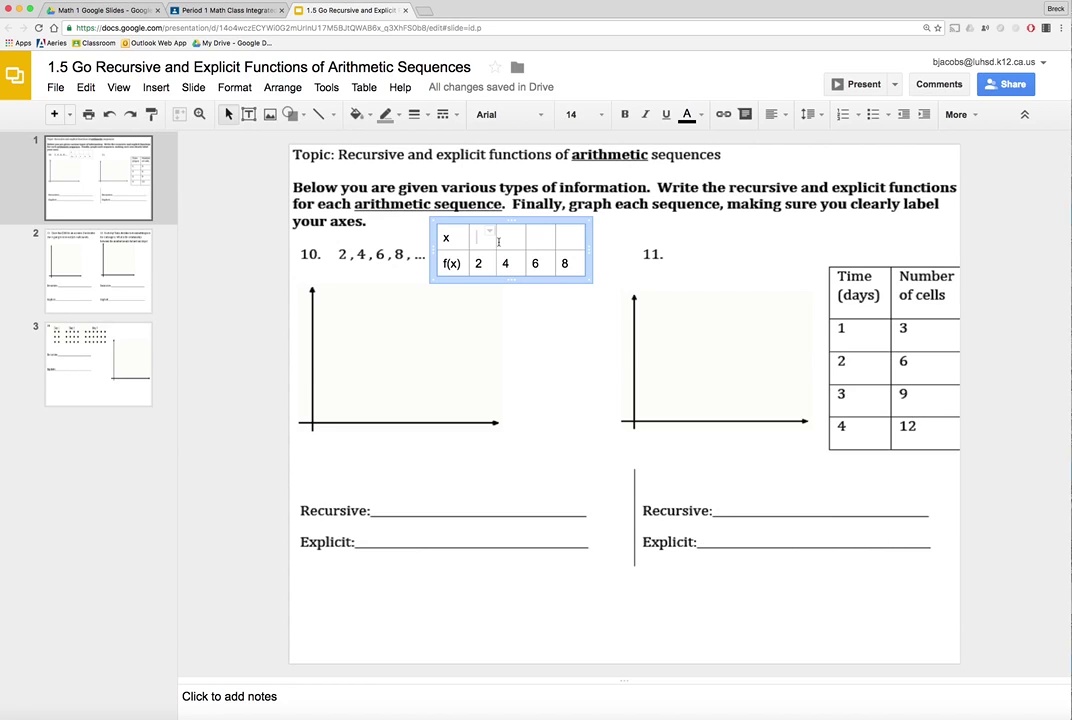
type("0")
key("Tab")
type("1")
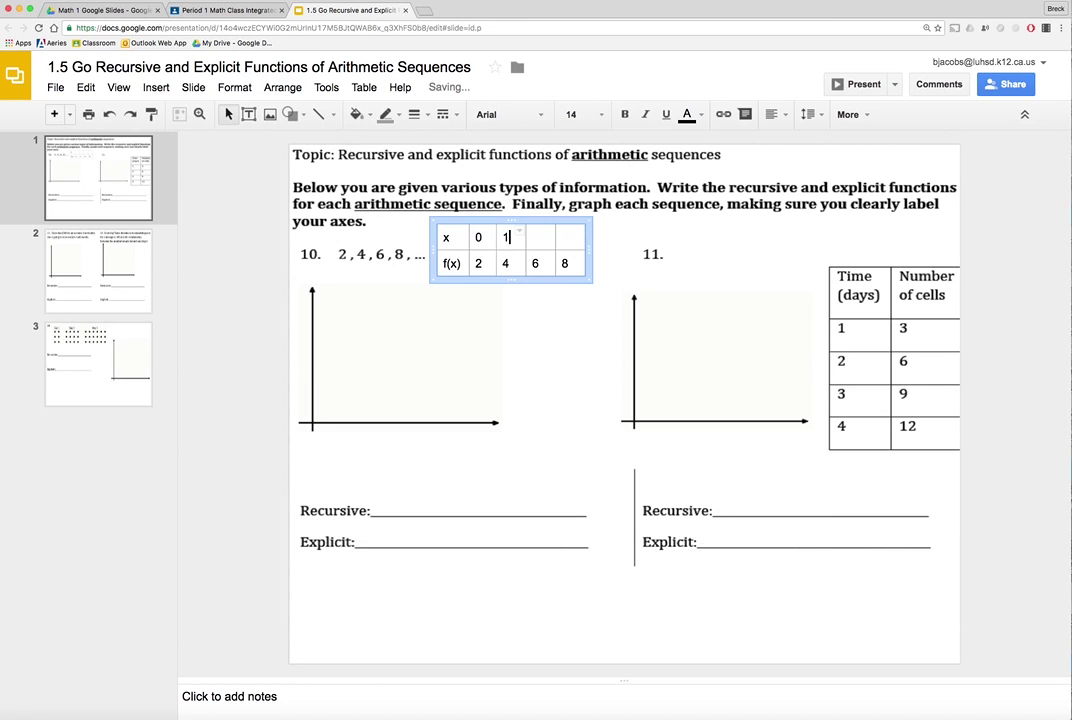
key("Tab")
type("2")
key("Tab")
type("3")
left_click(450, 282)
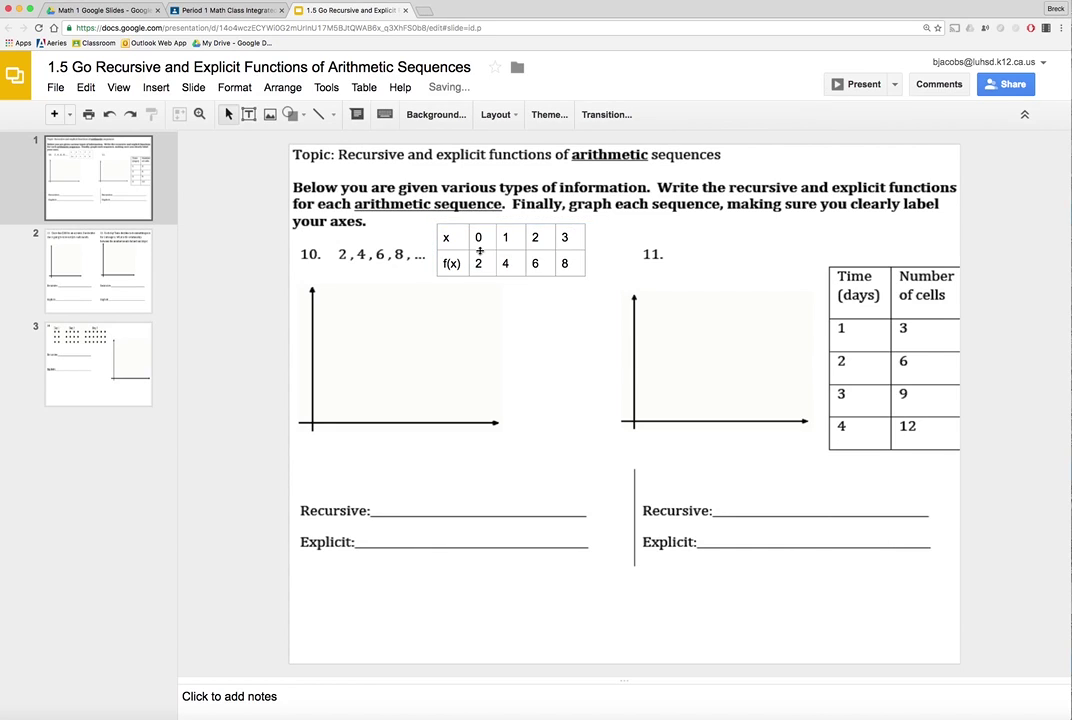
double_click(478, 237)
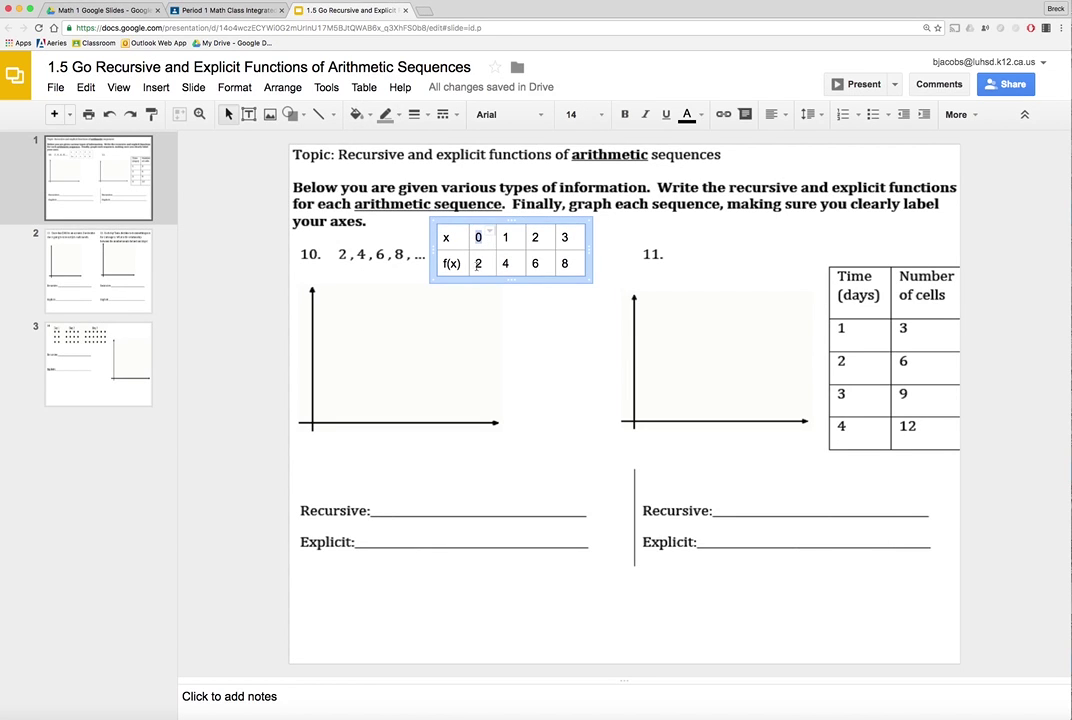
left_click(505, 283)
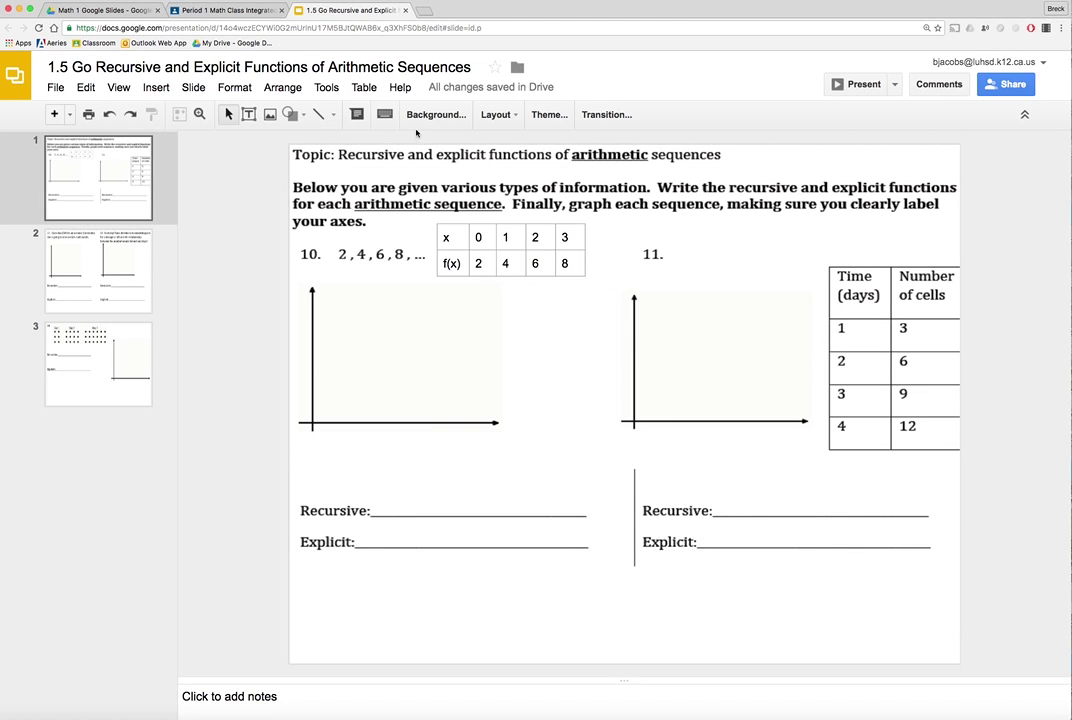
Step: Insert a 4 x 1 table and align it under graph 10's horizontal axis, widening its last column
left_click(365, 90)
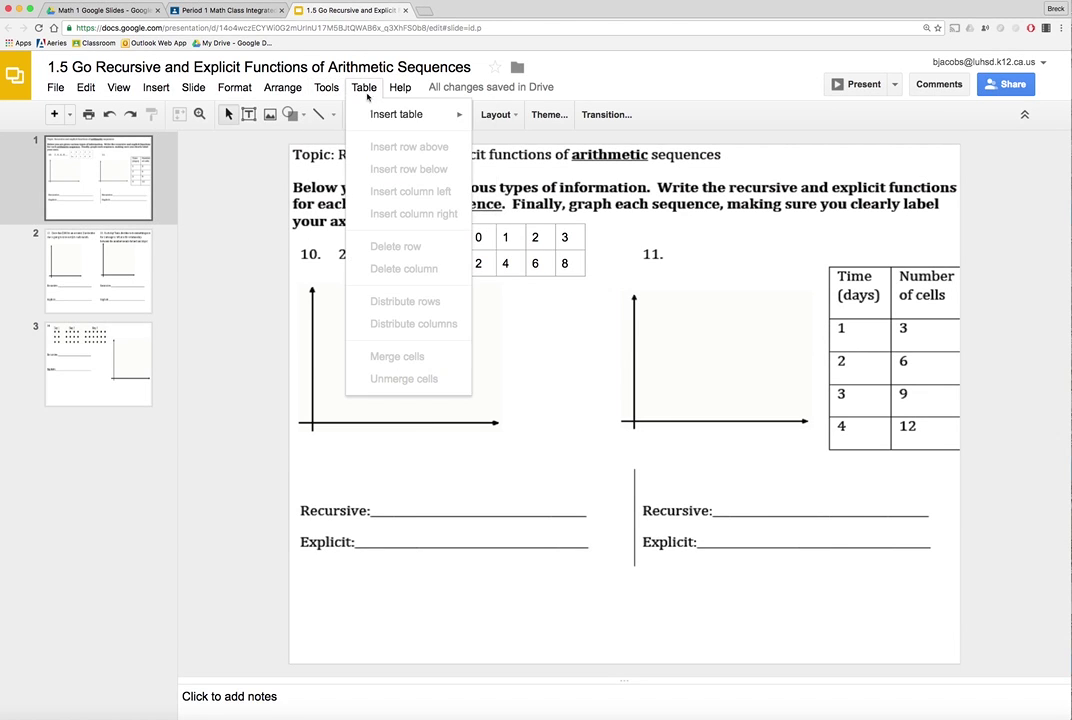
mouse_move(392, 121)
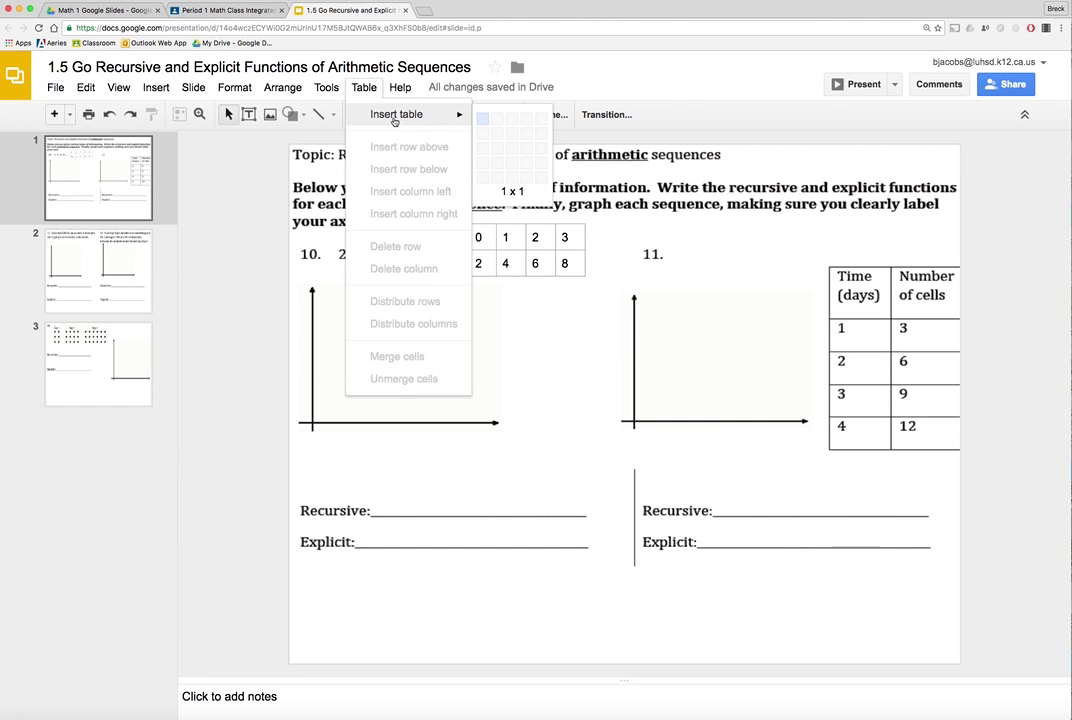
left_click(527, 122)
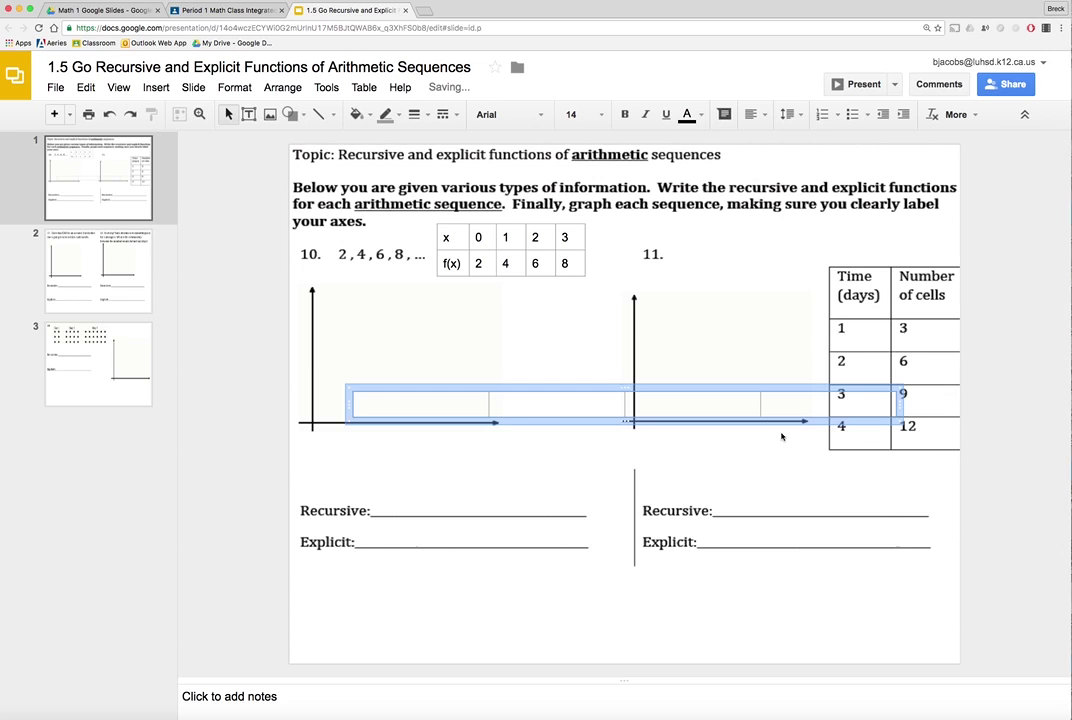
left_click_drag(890, 418, 509, 447)
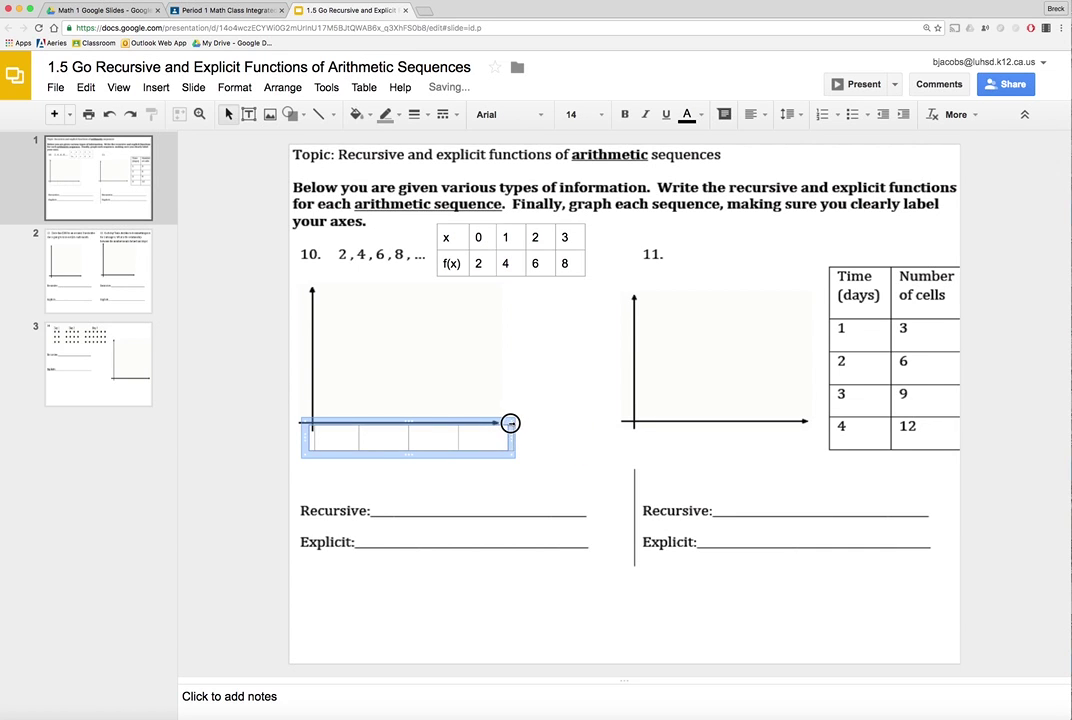
left_click_drag(510, 424, 514, 425)
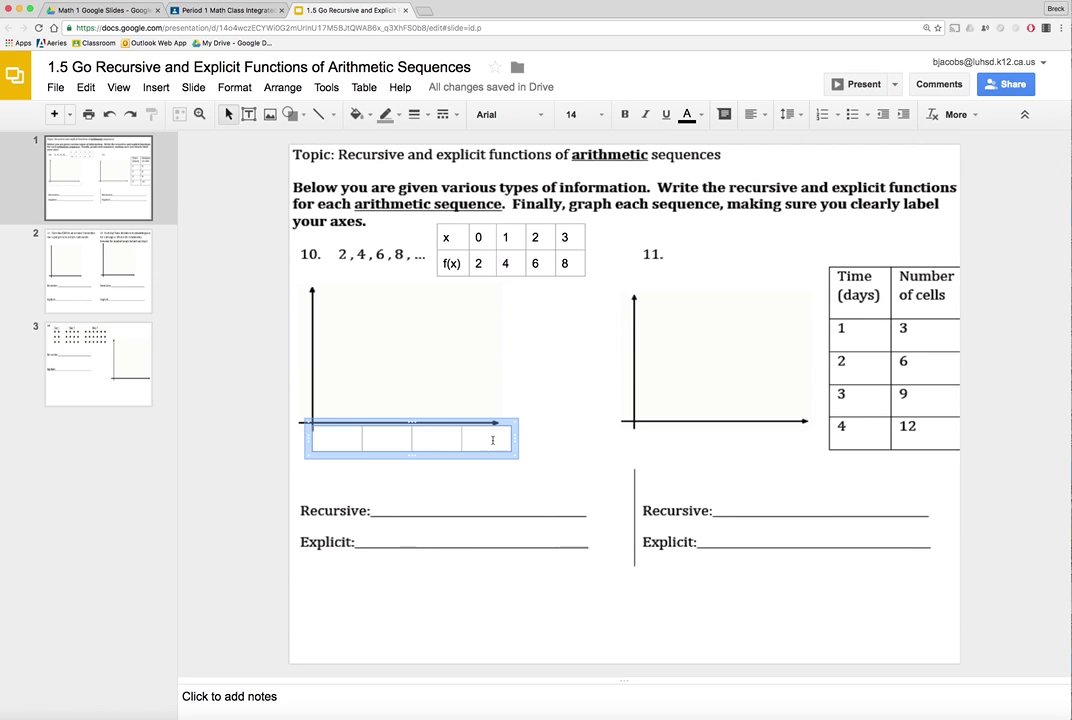
left_click_drag(517, 438, 526, 440)
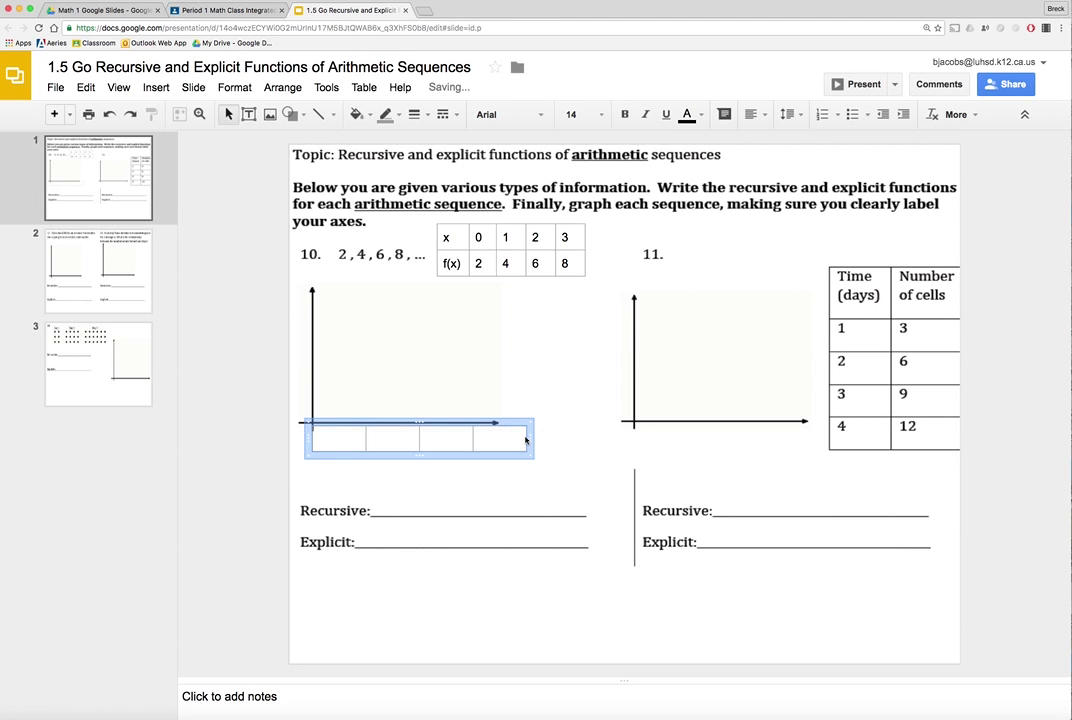
left_click(560, 412)
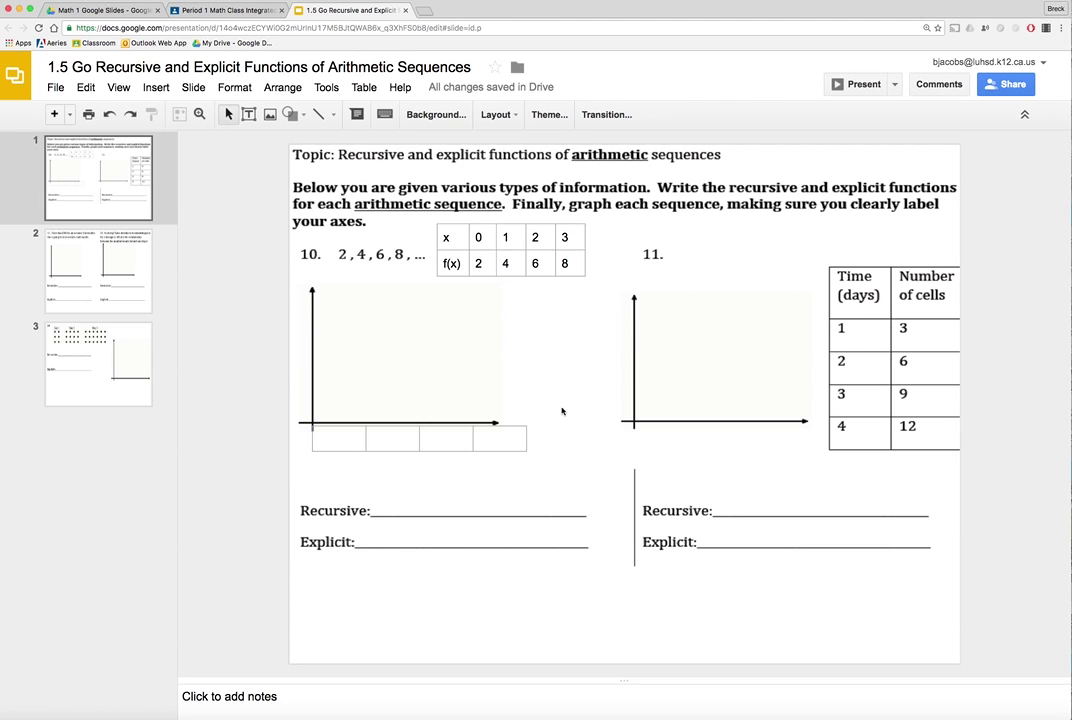
left_click(512, 431)
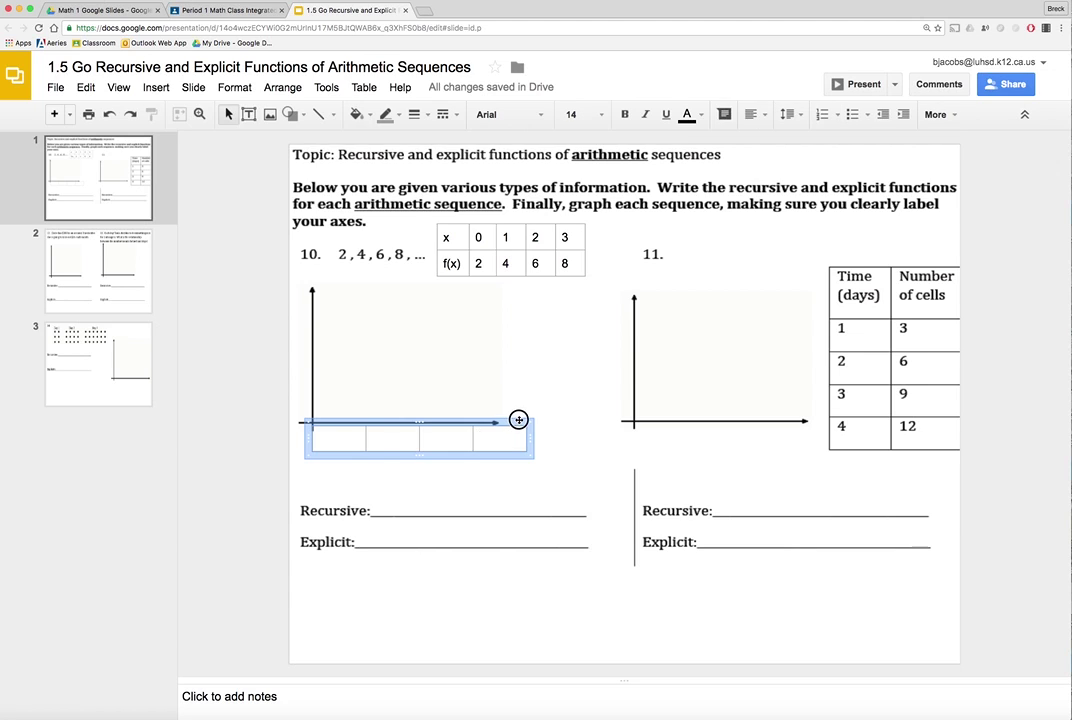
left_click(565, 420)
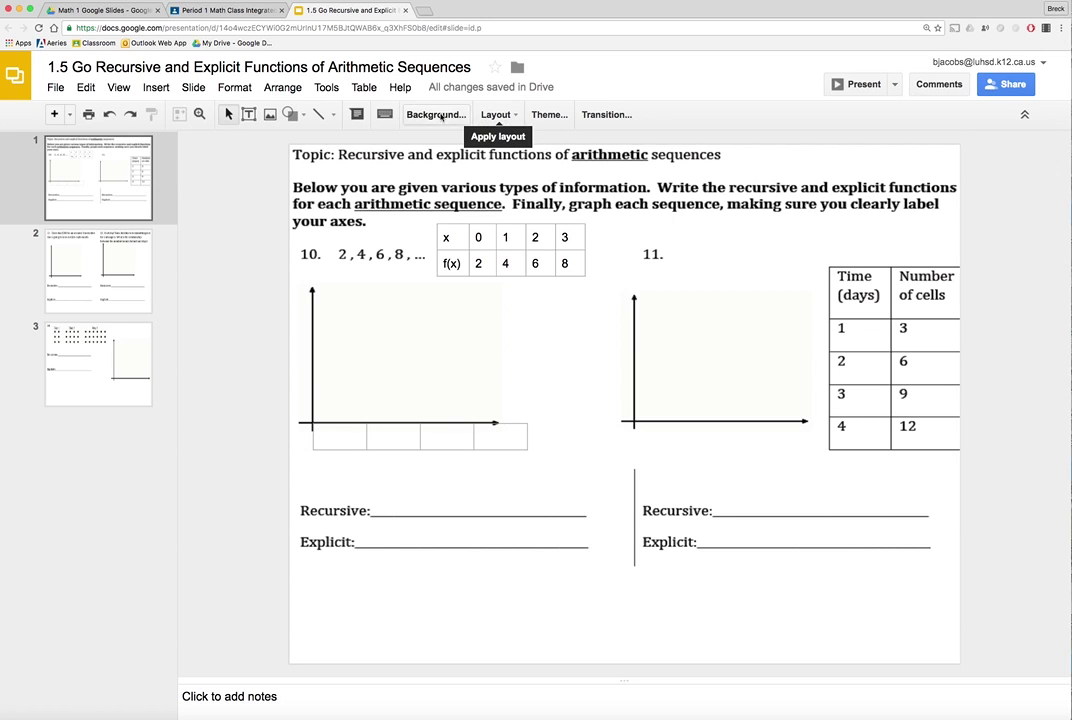
Step: Insert a 1 x 4 table, narrow it to a thin column, and align it beside graph 10's vertical axis
left_click(324, 89)
mouse_move(359, 87)
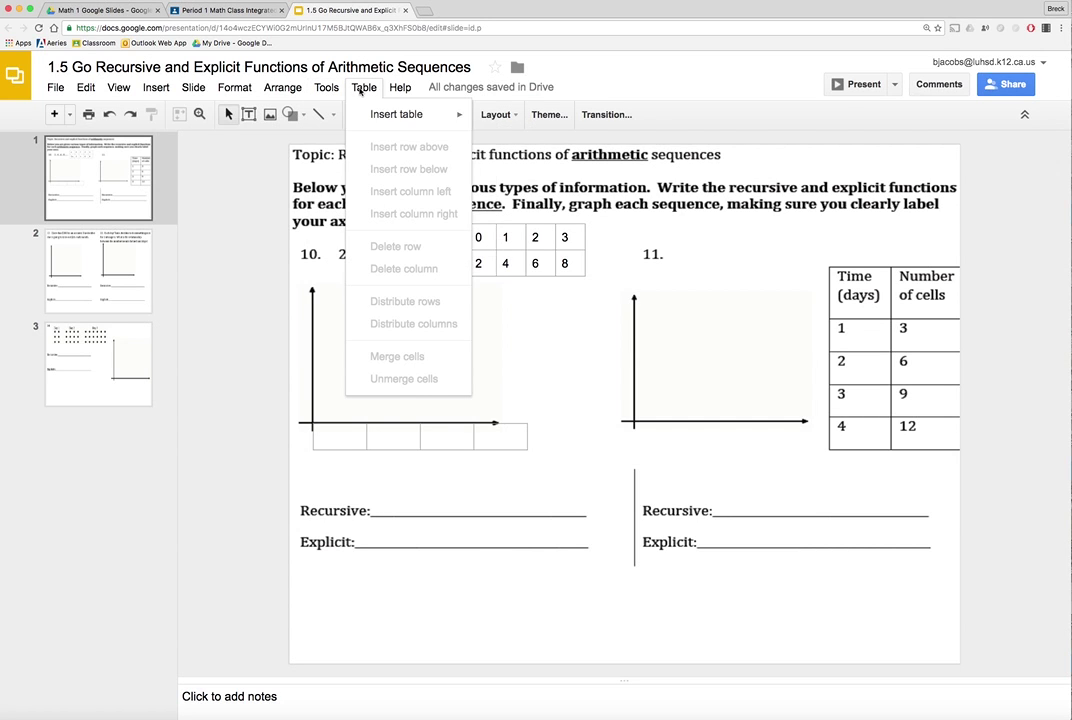
mouse_move(392, 113)
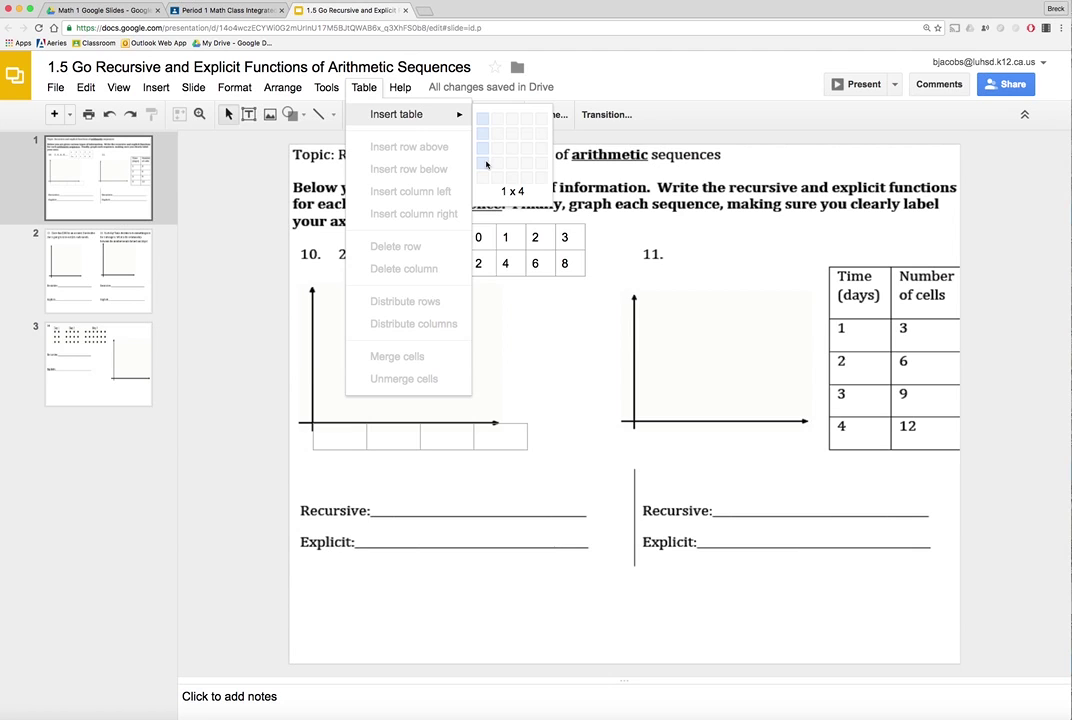
left_click(486, 165)
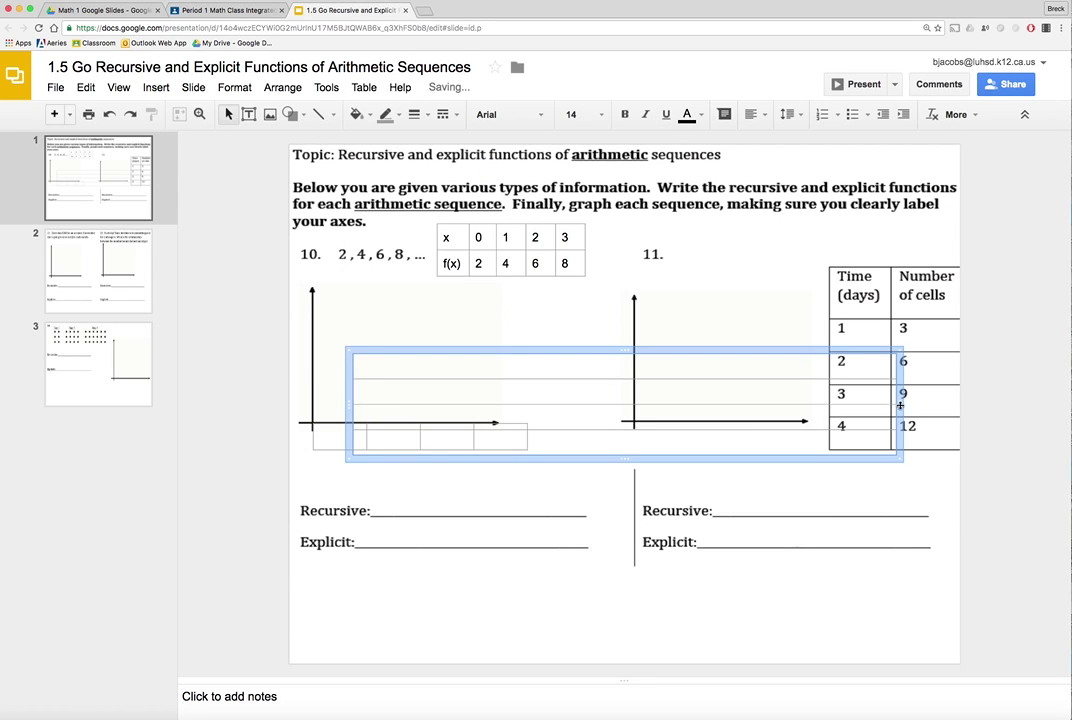
left_click_drag(900, 407, 395, 417)
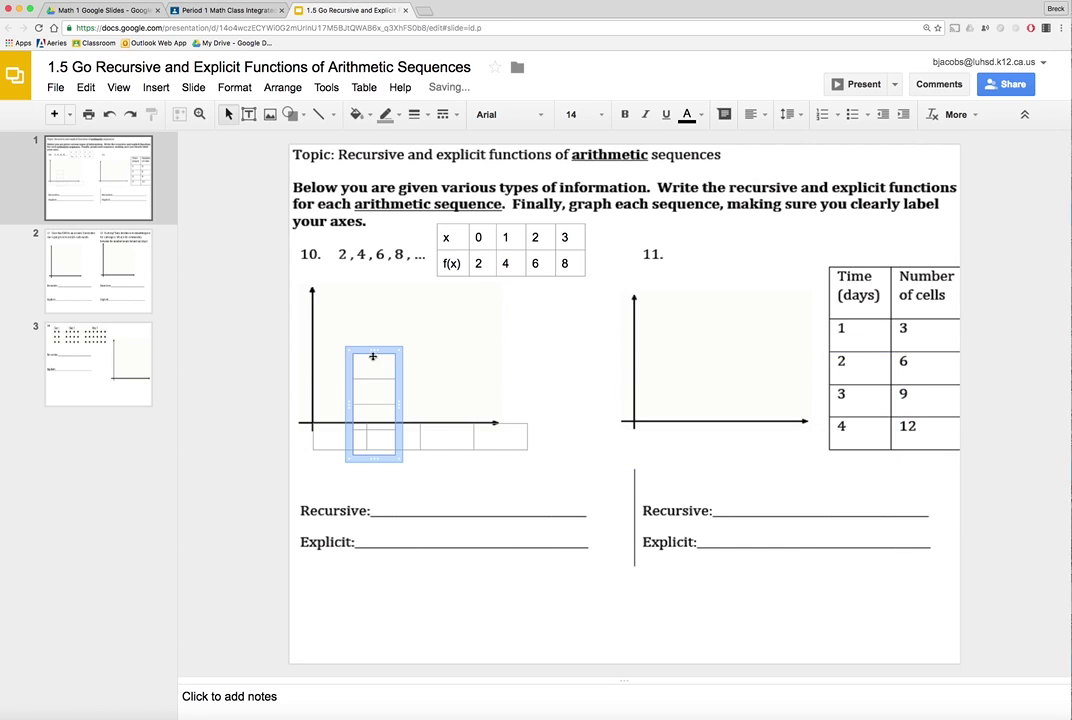
left_click_drag(375, 349, 322, 298)
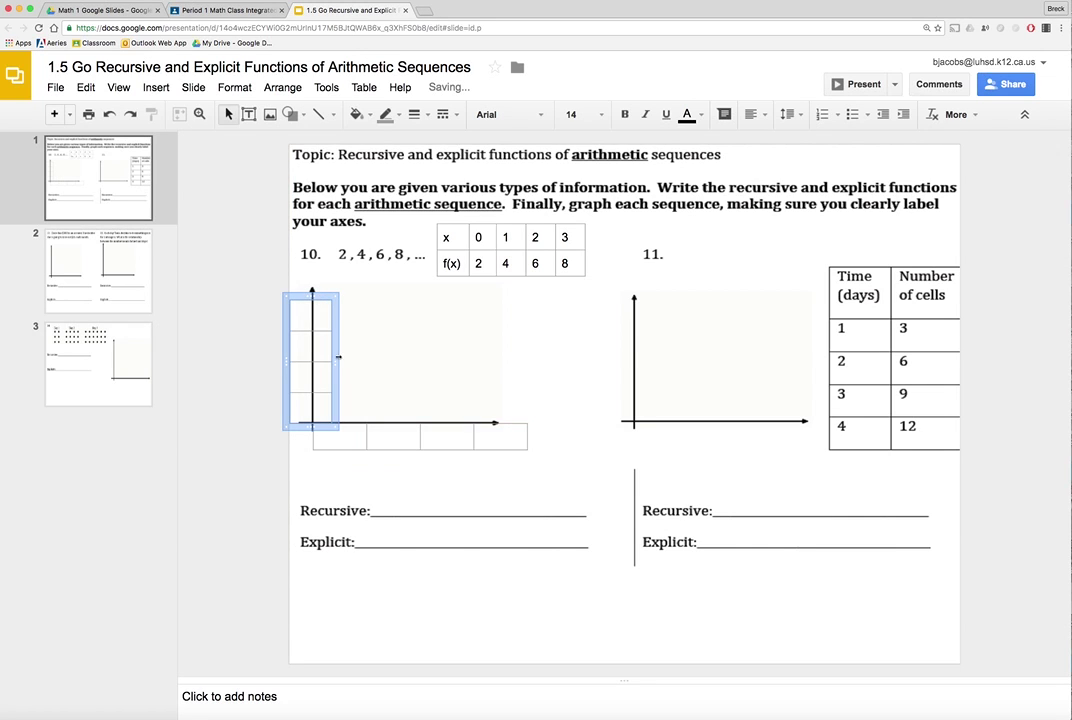
left_click_drag(338, 361, 310, 363)
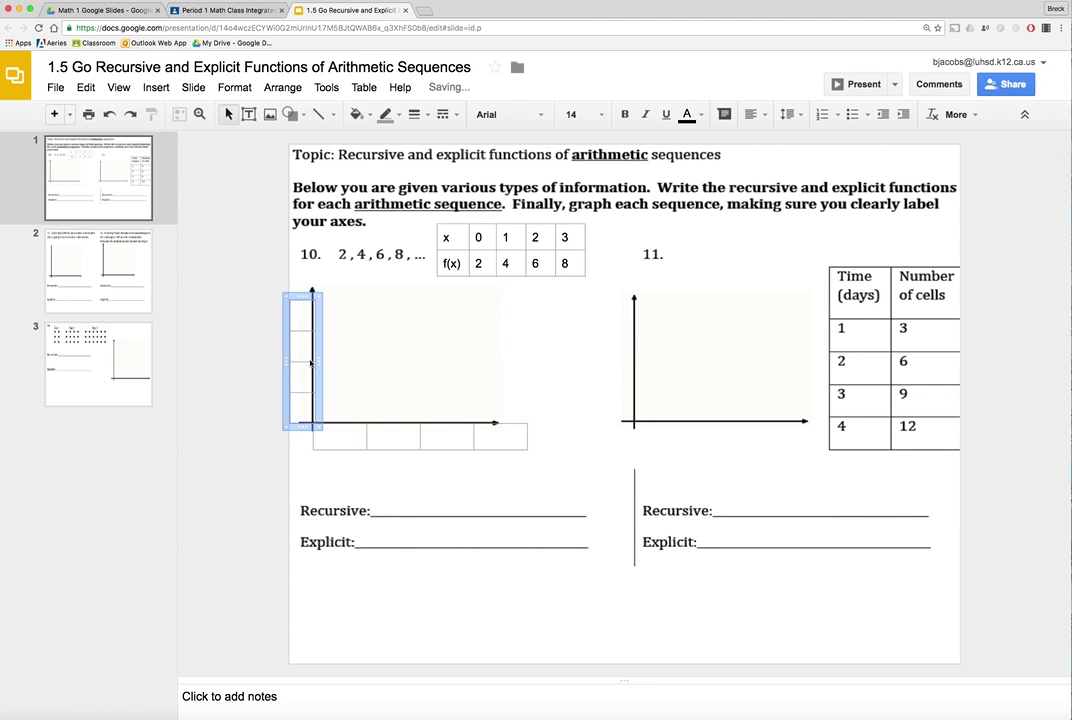
left_click(344, 361)
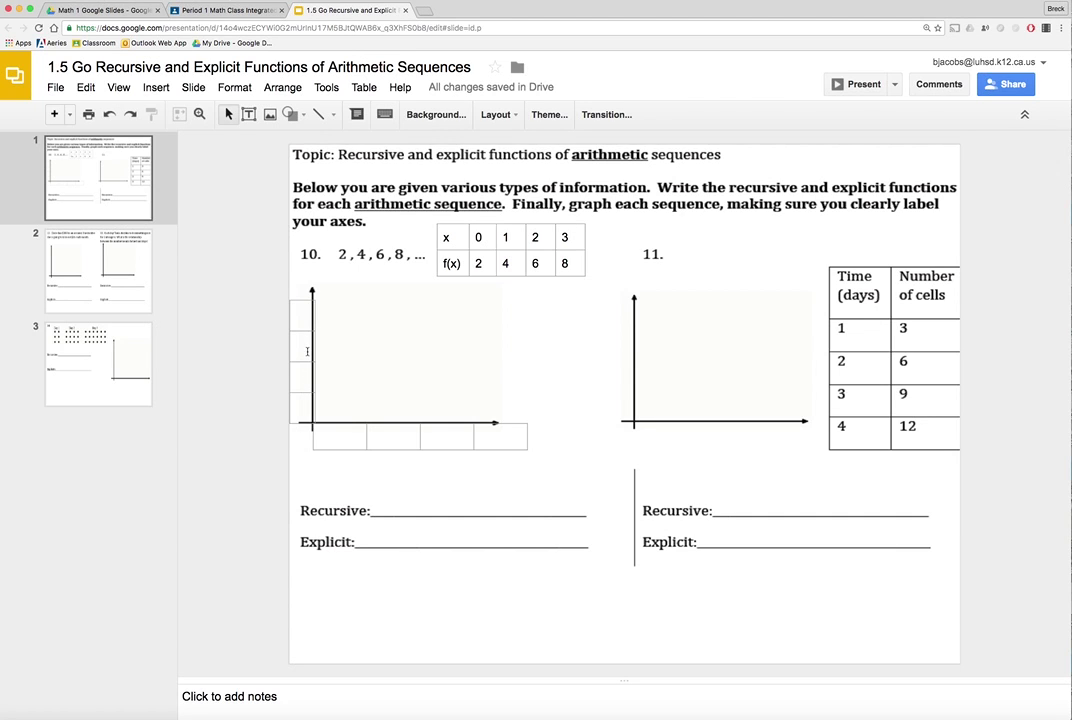
left_click(306, 319)
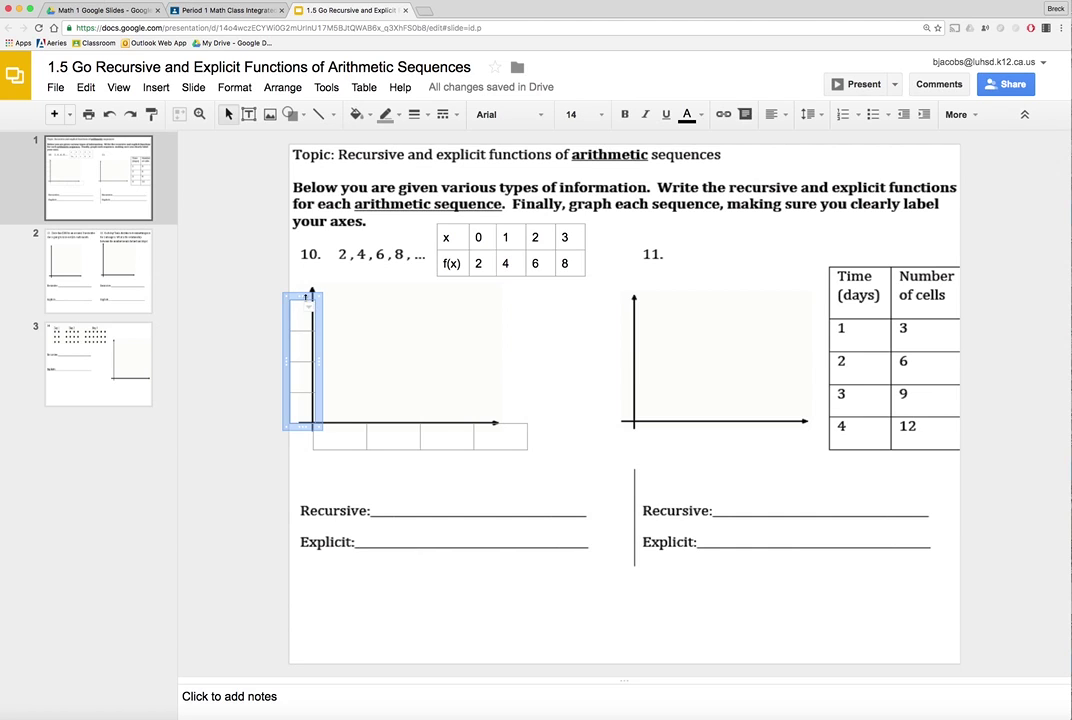
left_click_drag(306, 294, 306, 289)
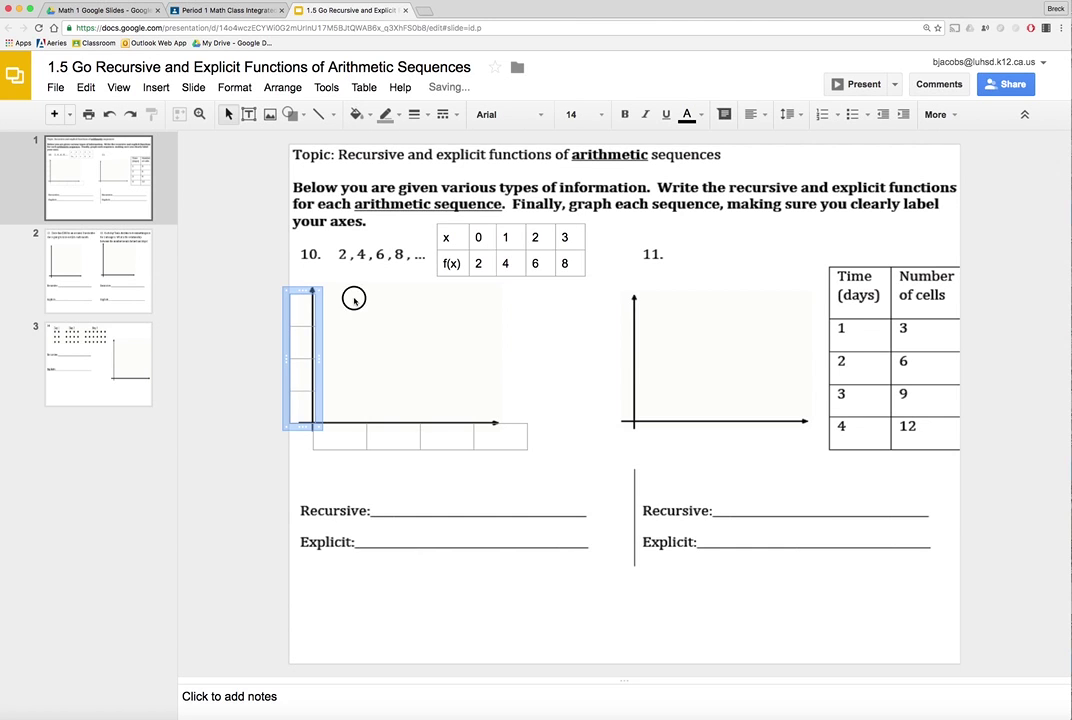
left_click(354, 299)
Step: Fill the horizontal axis table under graph 10 with 0, 1, 2, 3
left_click(347, 431)
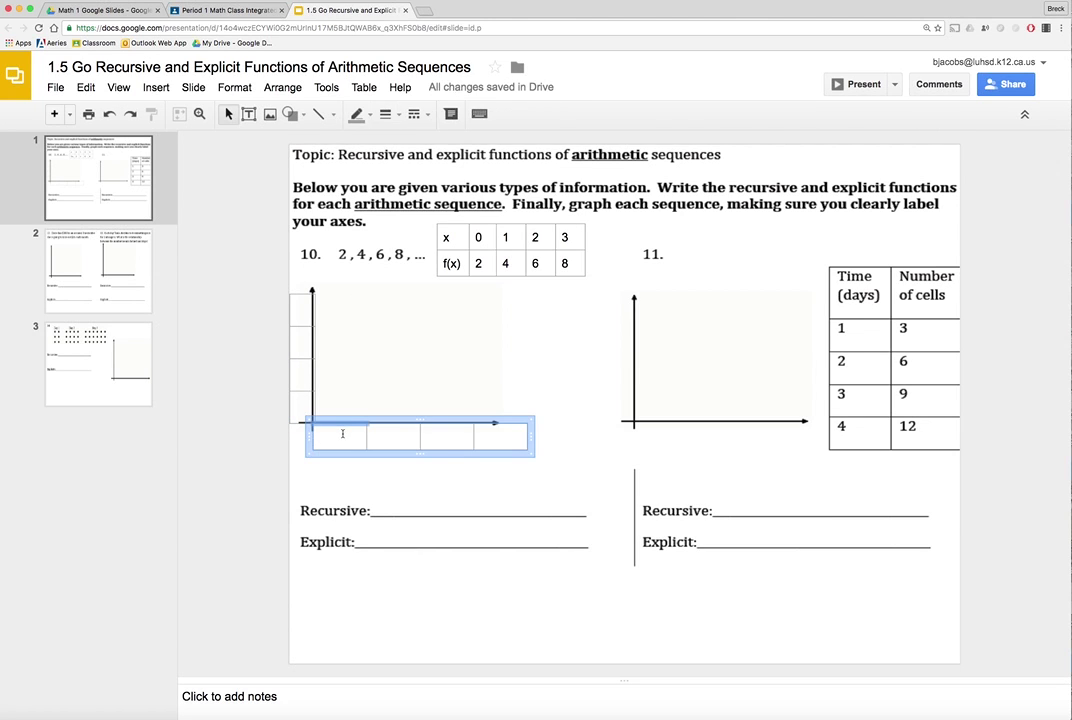
type("0")
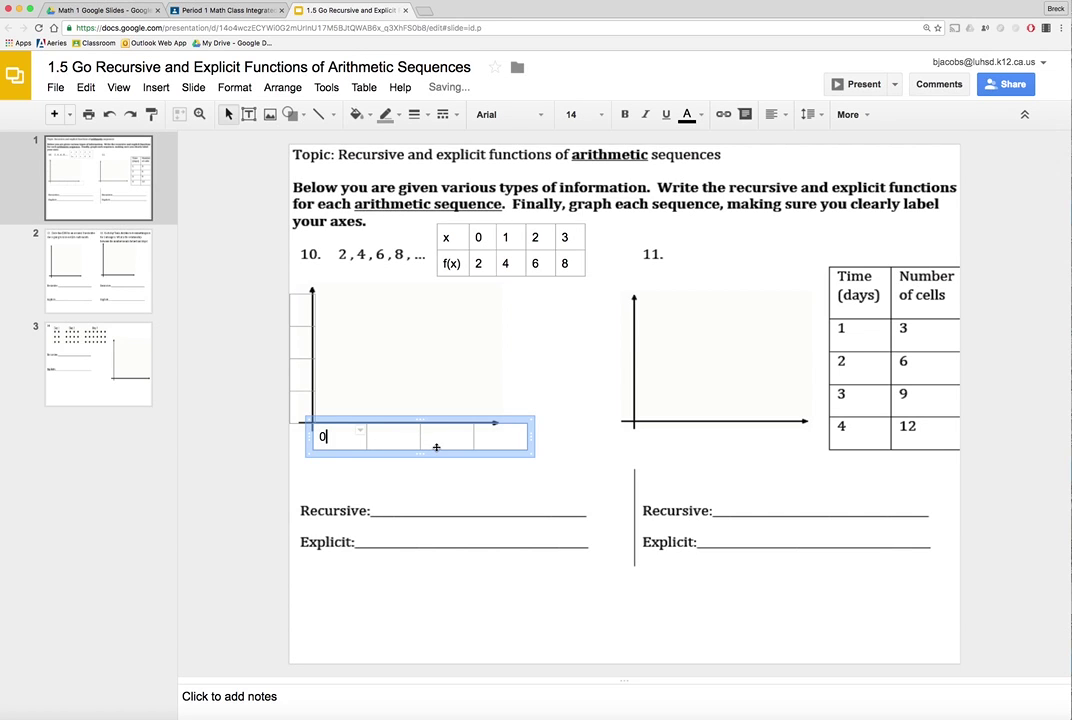
key("Tab")
type("1")
key("Tab")
type("2")
key("Tab")
type("3")
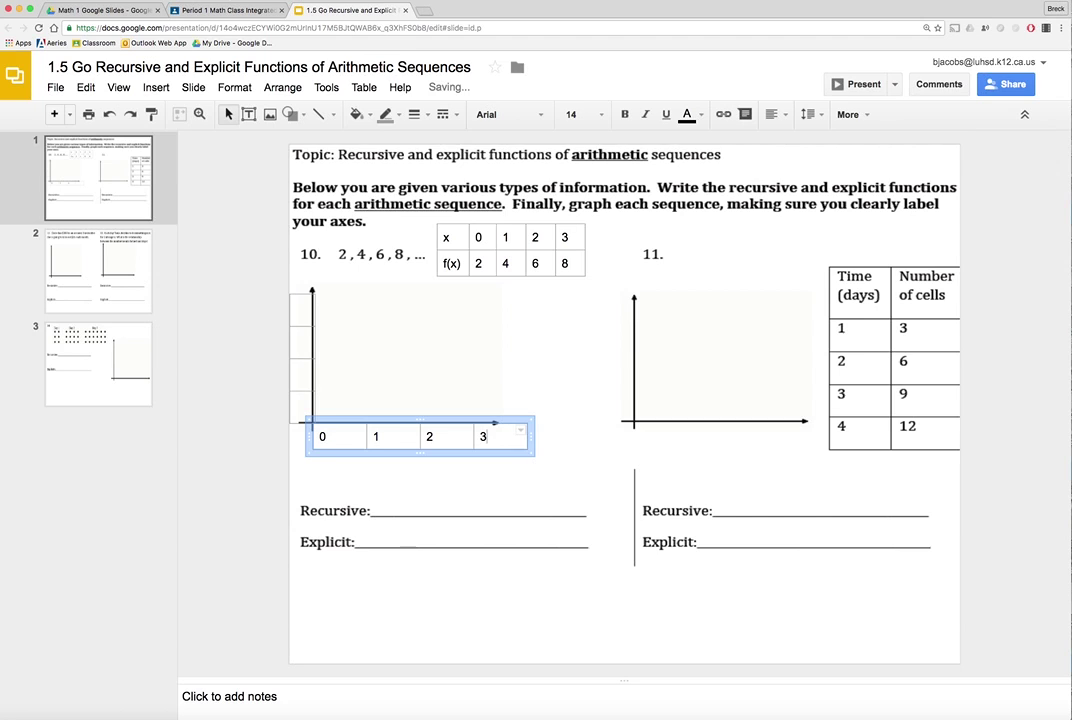
left_click(537, 427)
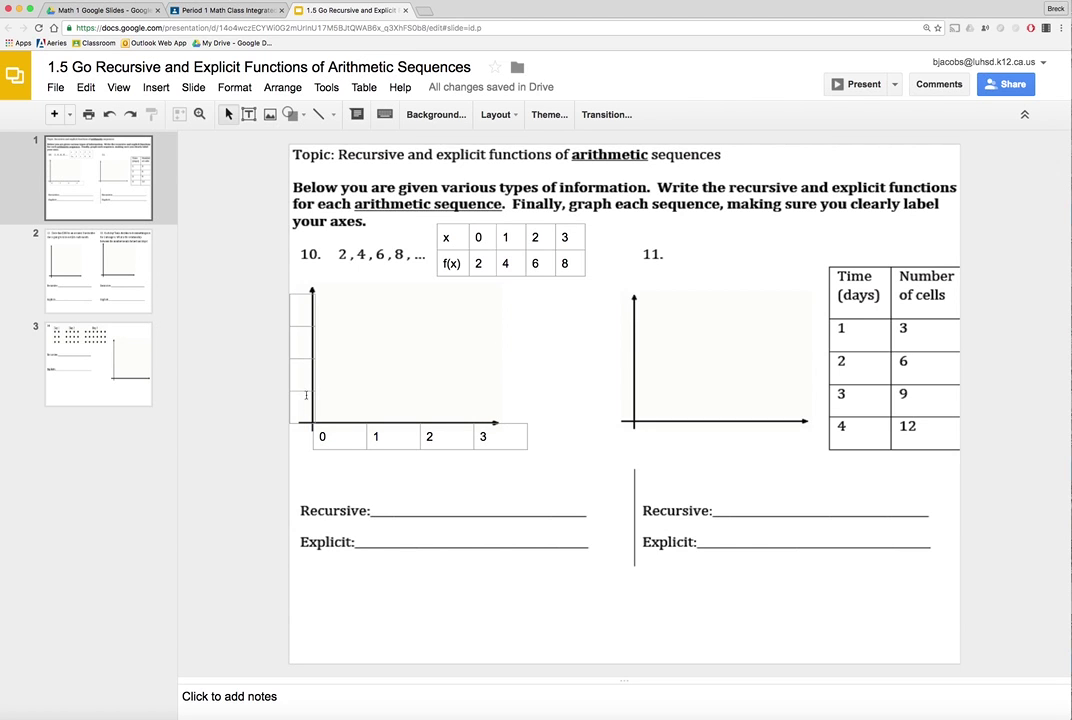
Step: Fill the vertical axis table with 8, 6, 4, 2 from top to bottom
left_click(306, 311)
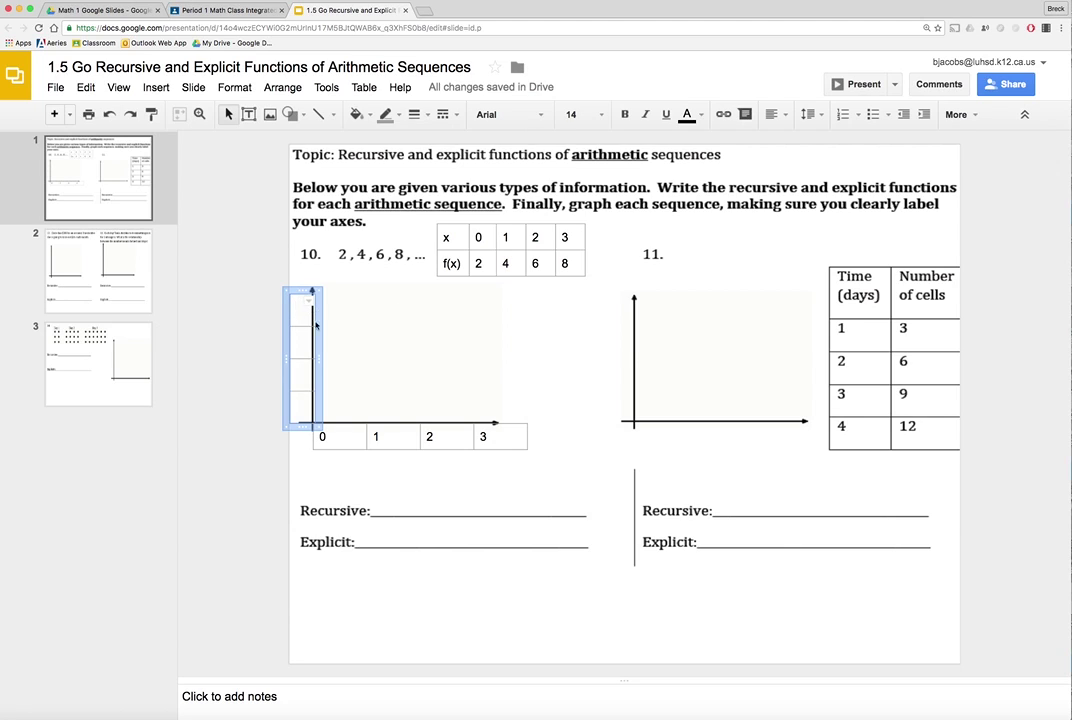
type("8")
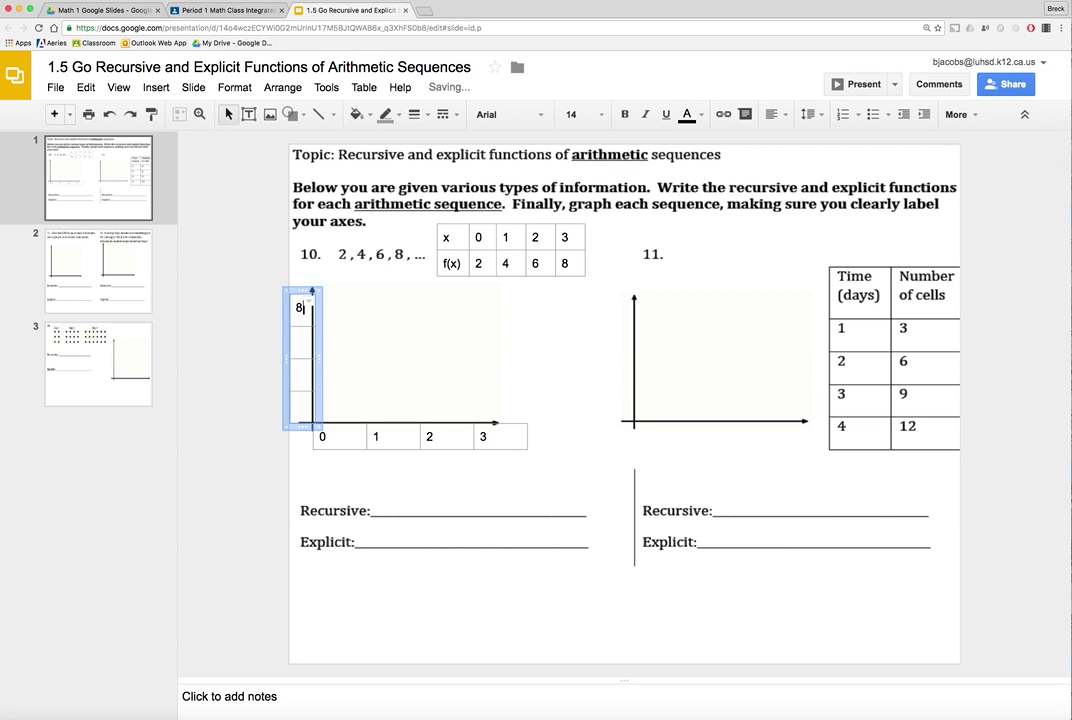
key("Tab")
type("6")
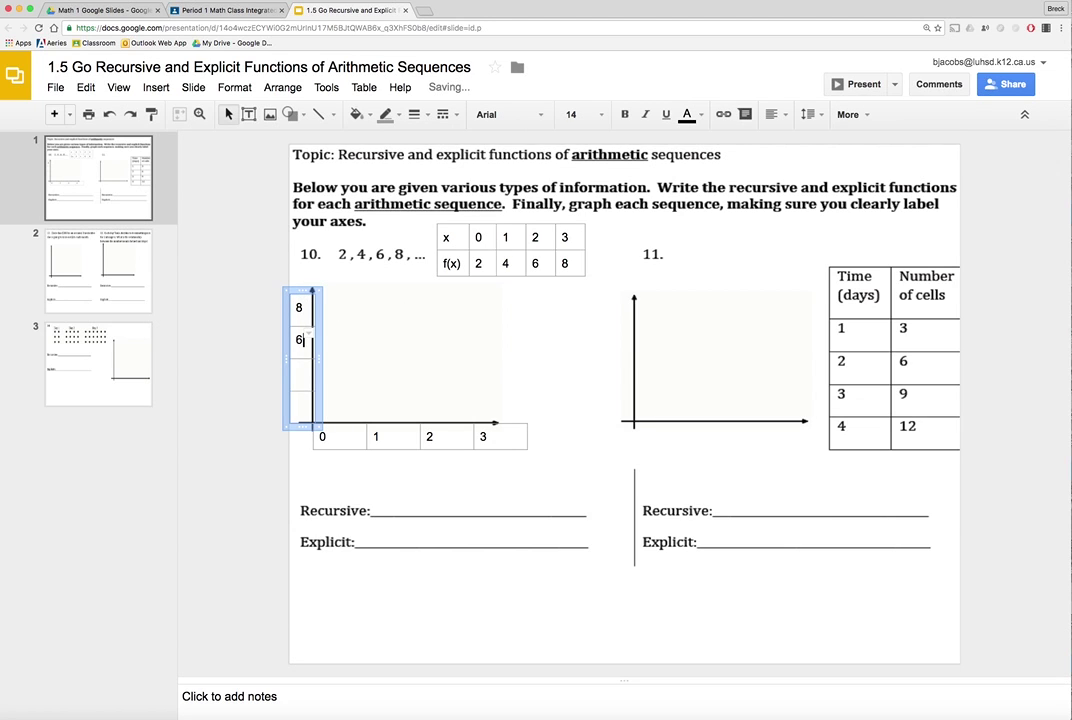
key("Tab")
type("4")
key("Tab")
type("2")
left_click(404, 341)
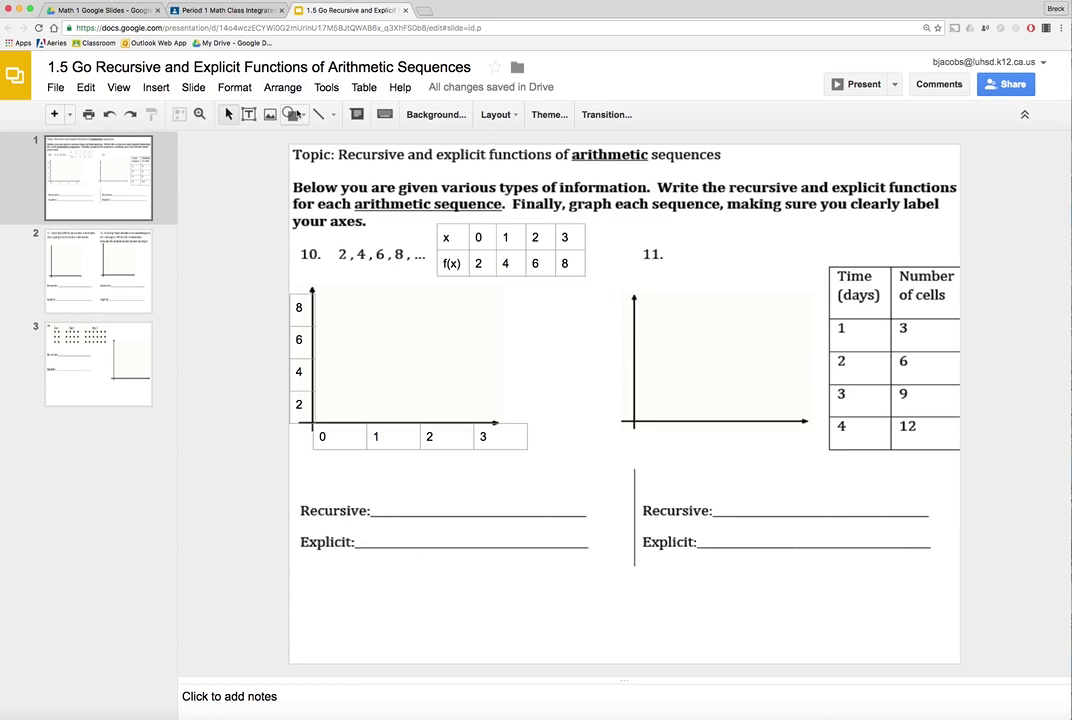
Step: Draw a circle on graph 10 and shrink it into a small dot
left_click(288, 114)
mouse_move(328, 144)
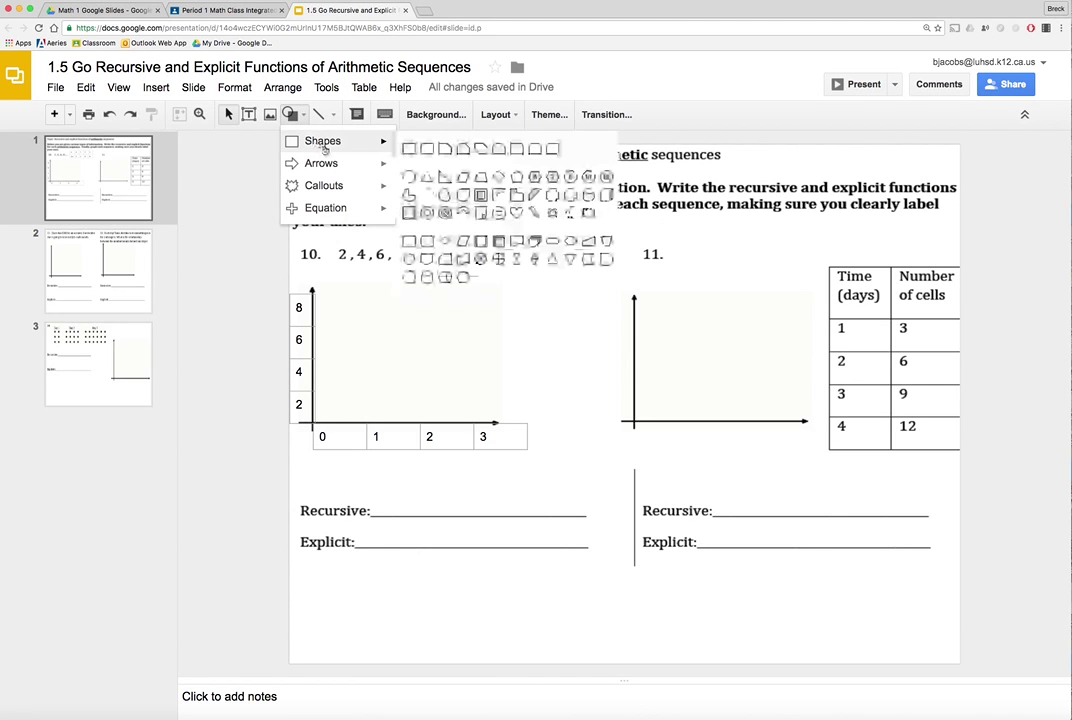
left_click(409, 176)
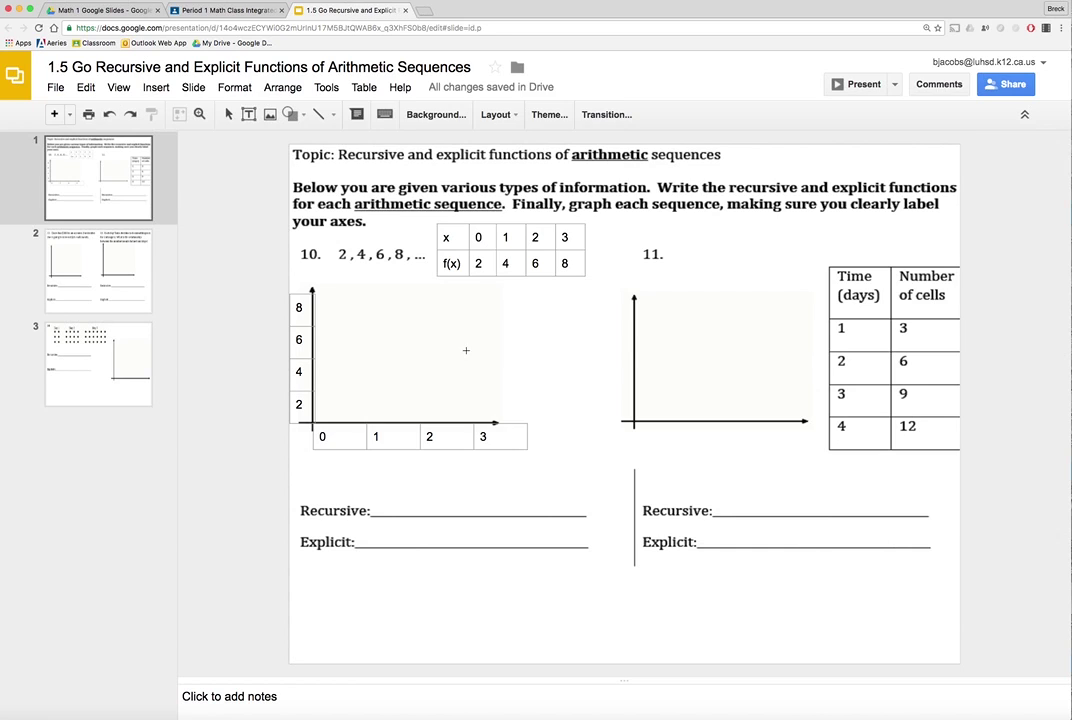
left_click_drag(466, 350, 544, 427)
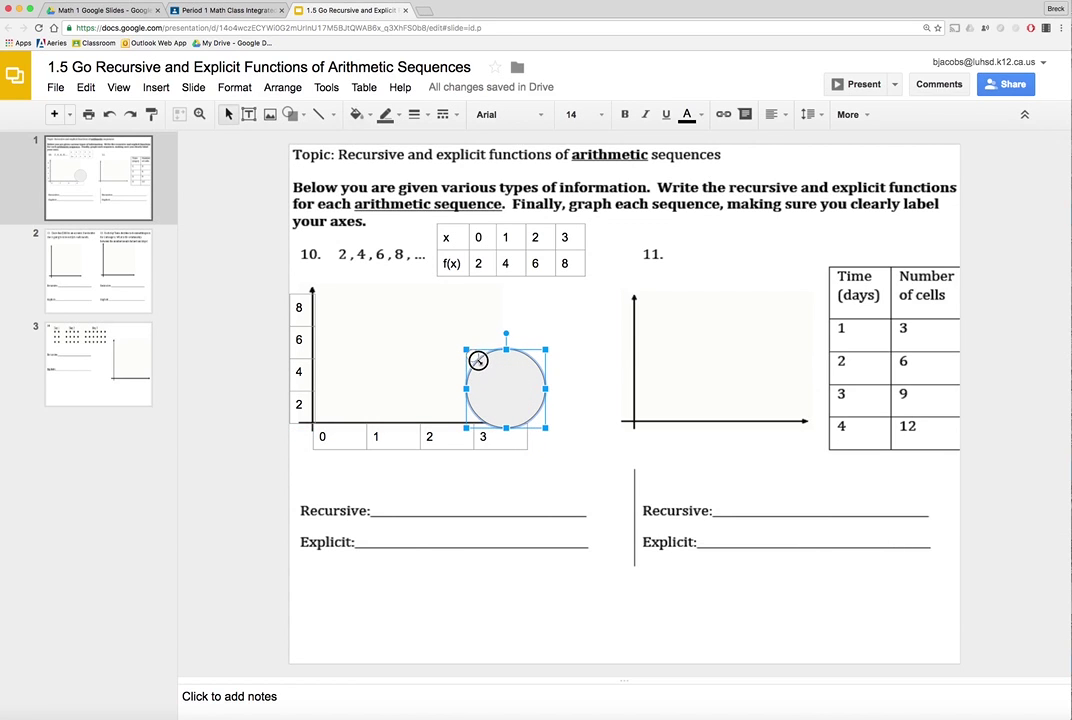
left_click_drag(475, 358, 490, 347)
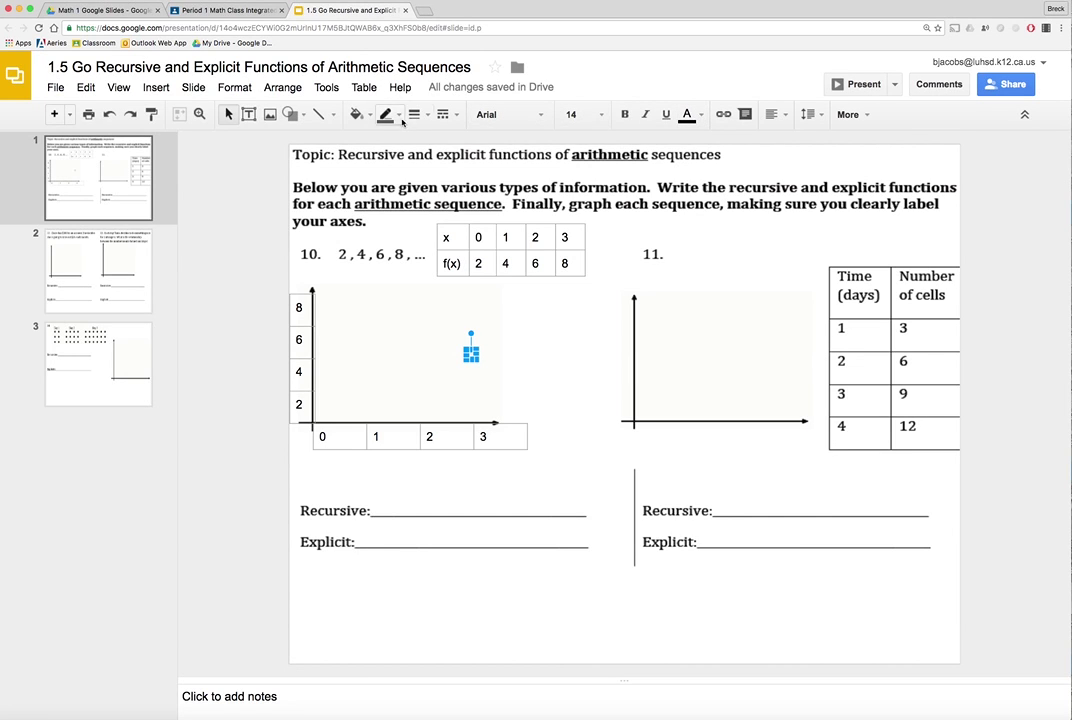
Step: Give the dot a purple fill and an orange 3px outline
left_click(358, 115)
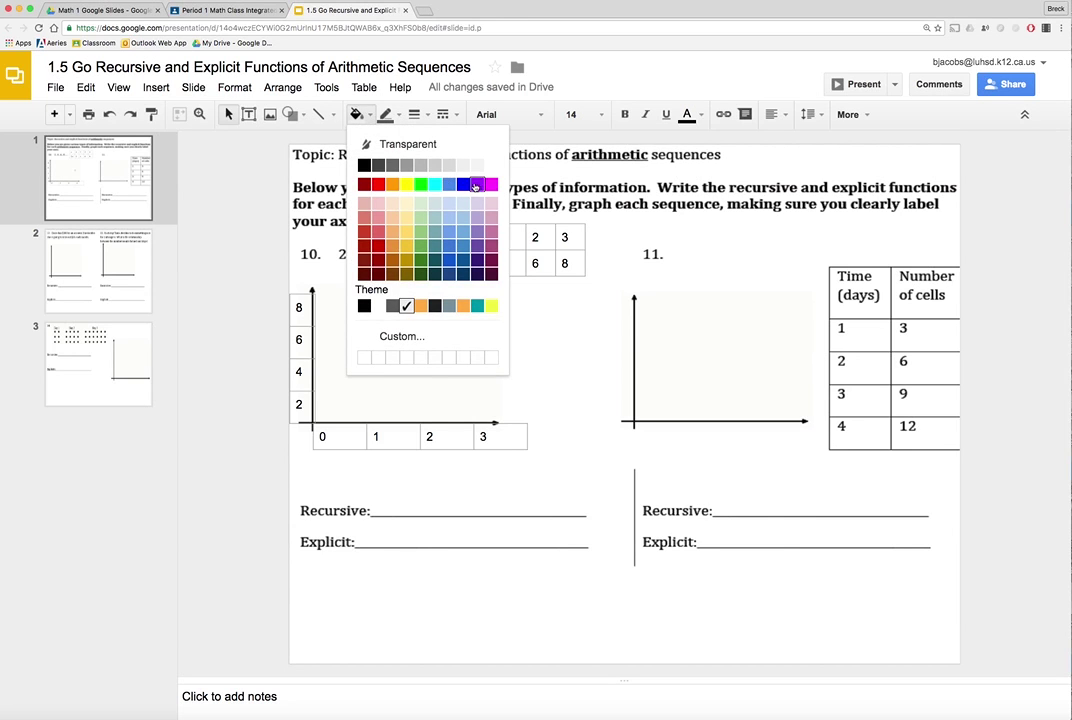
left_click(477, 184)
left_click(386, 115)
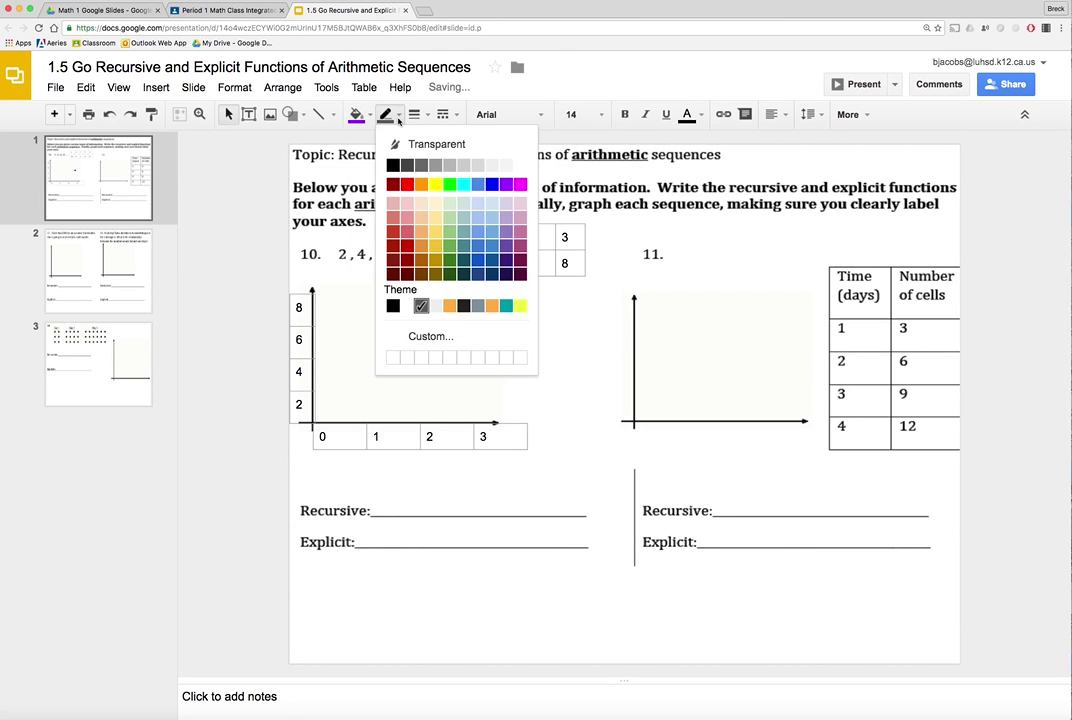
left_click(421, 184)
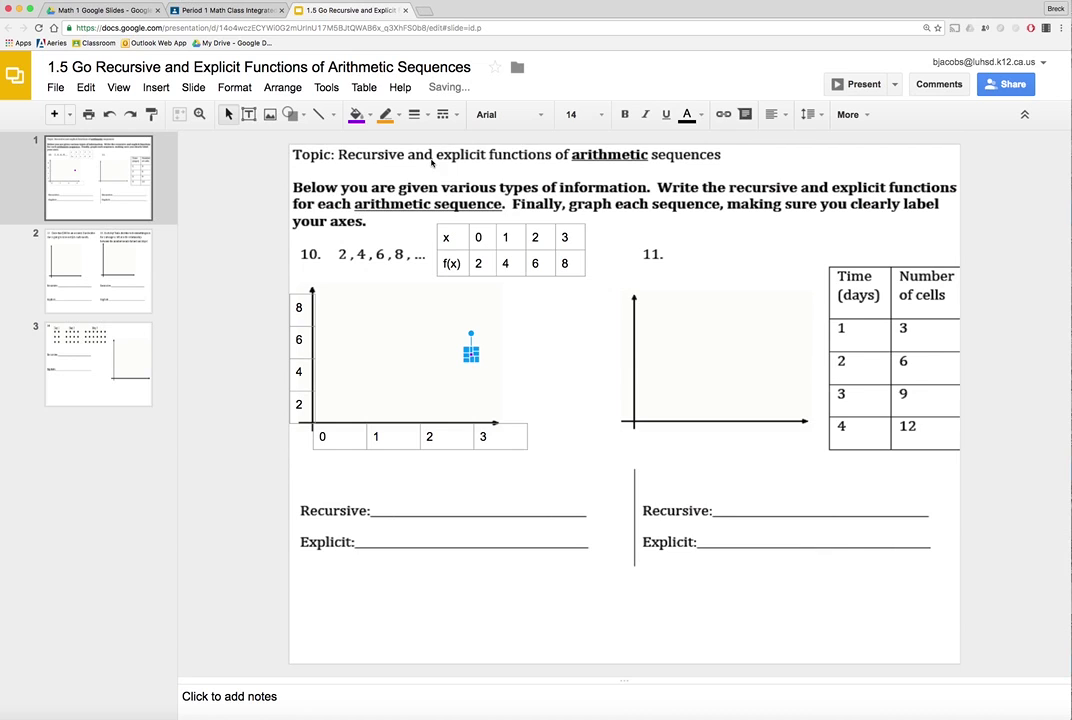
left_click(522, 385)
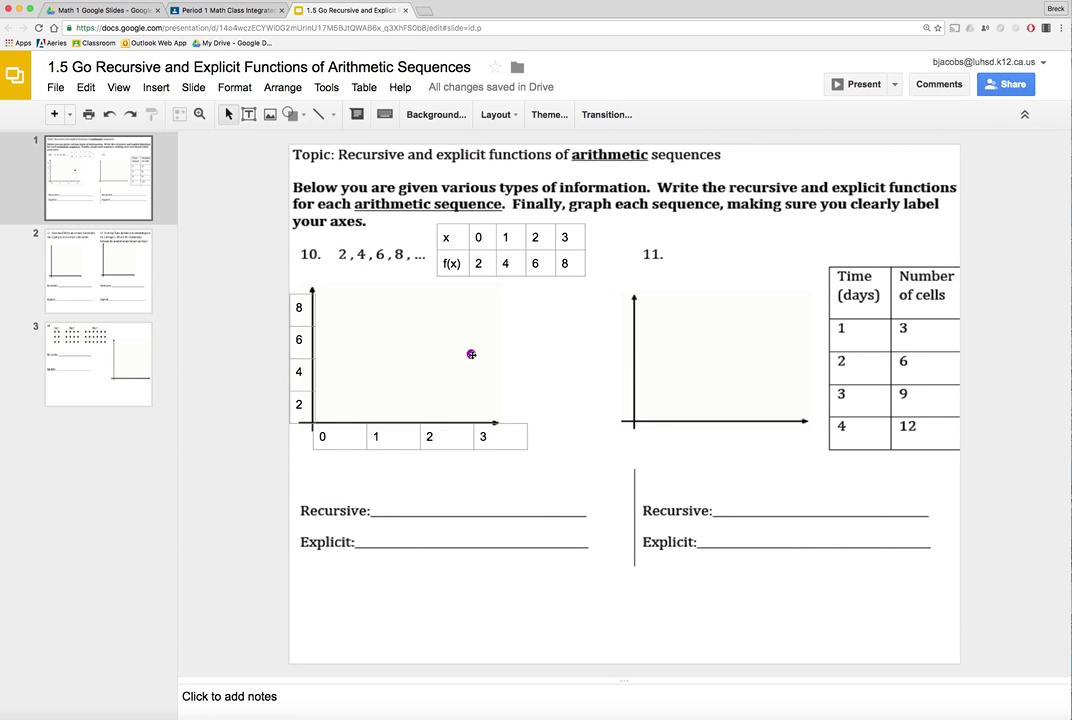
left_click(471, 354)
left_click(414, 114)
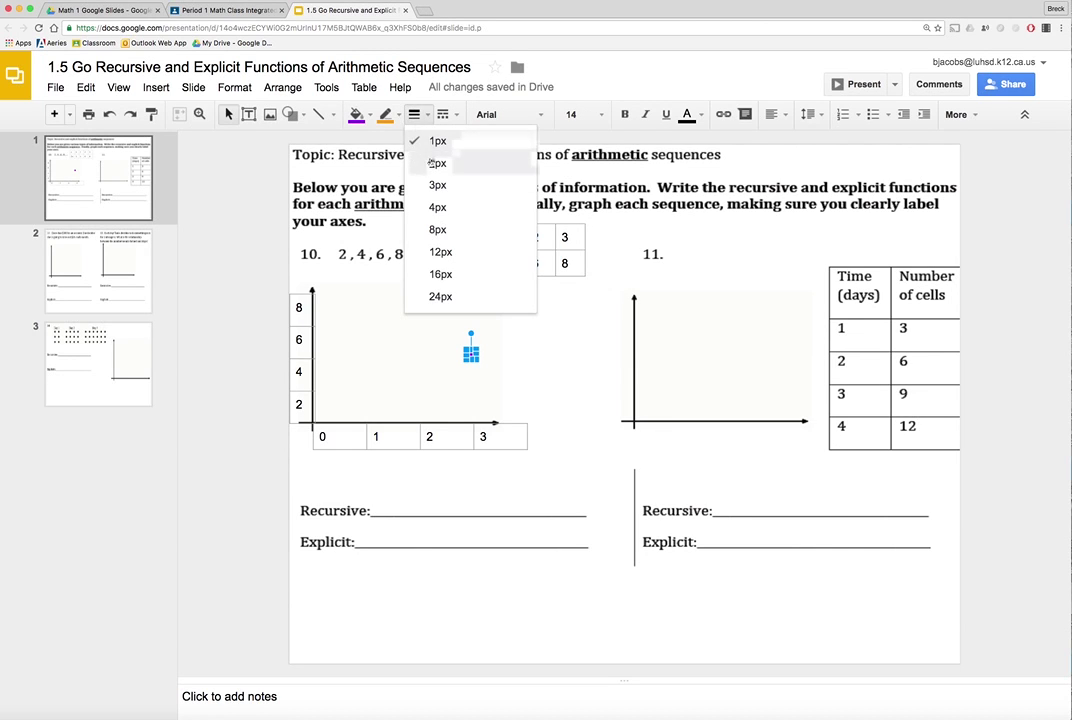
left_click(438, 184)
left_click(502, 354)
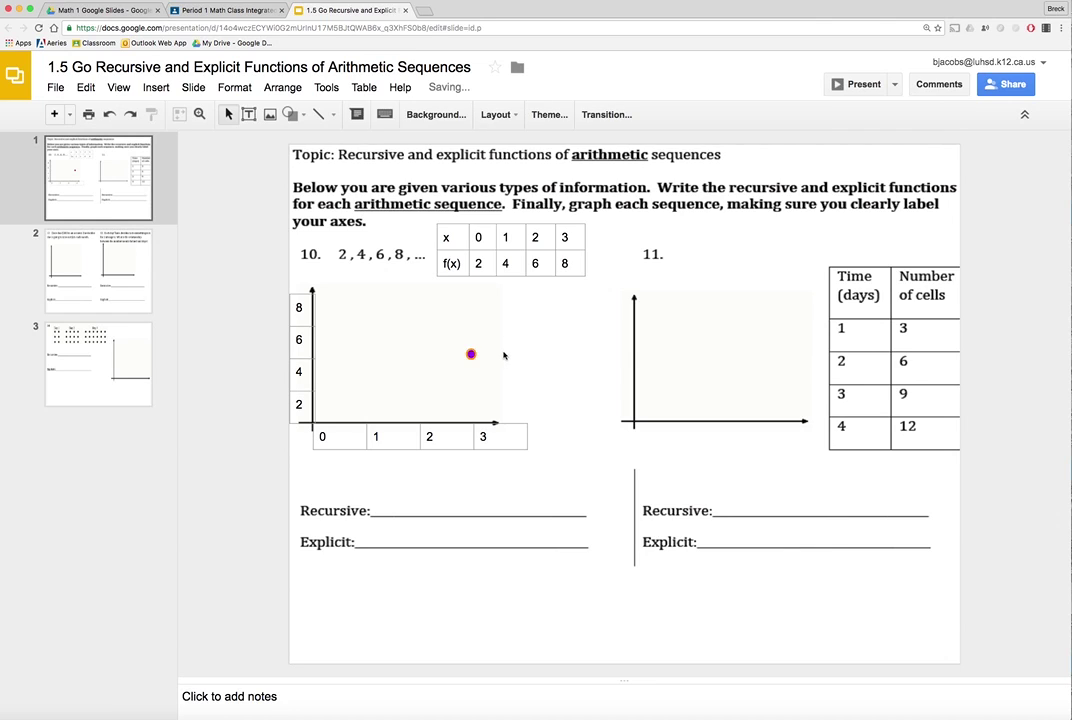
left_click(473, 356)
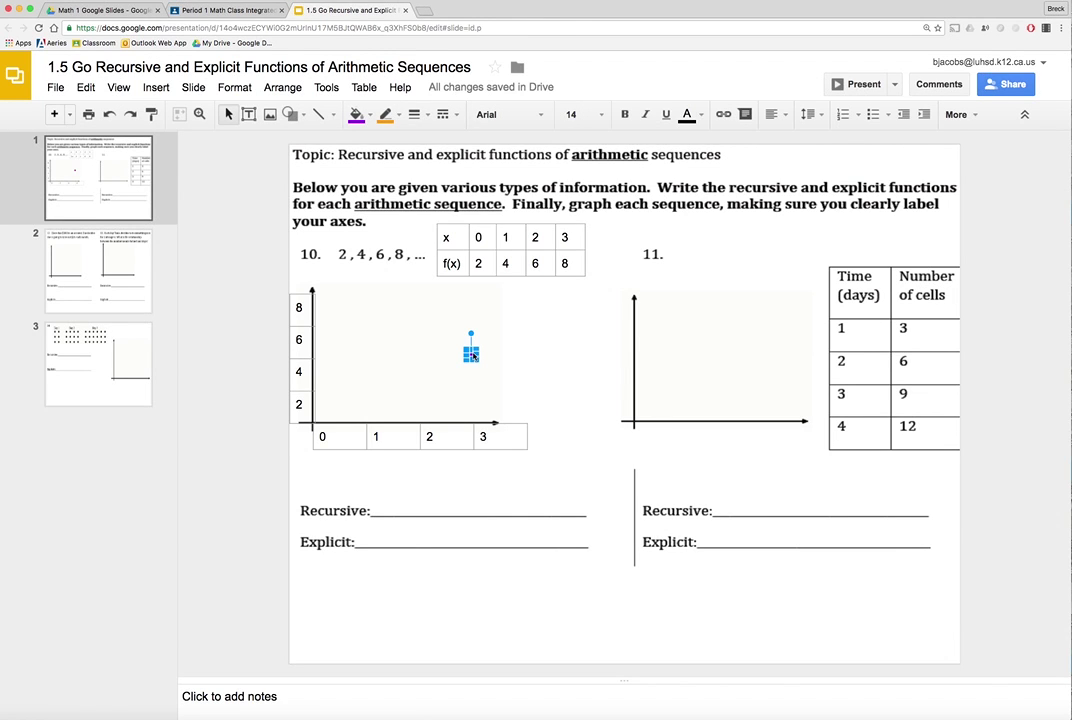
Step: Duplicate the dot and place copies at (0,2) and (1,4) on graph 10
left_click_drag(473, 356, 474, 355)
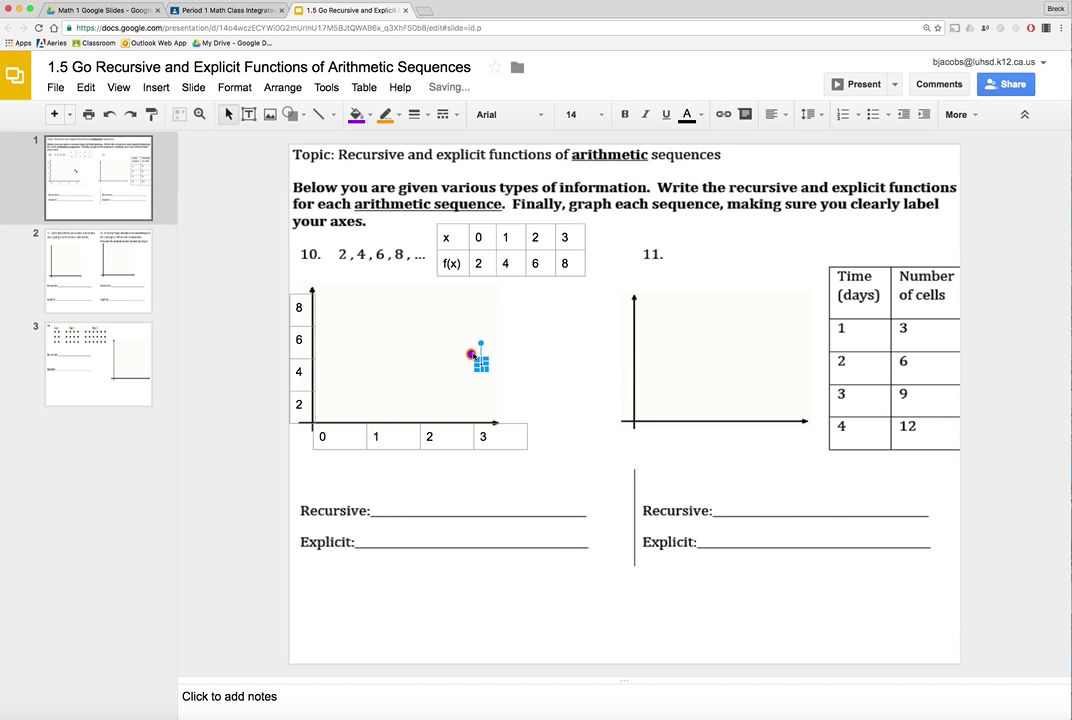
key("ctrl+d")
left_click(555, 357)
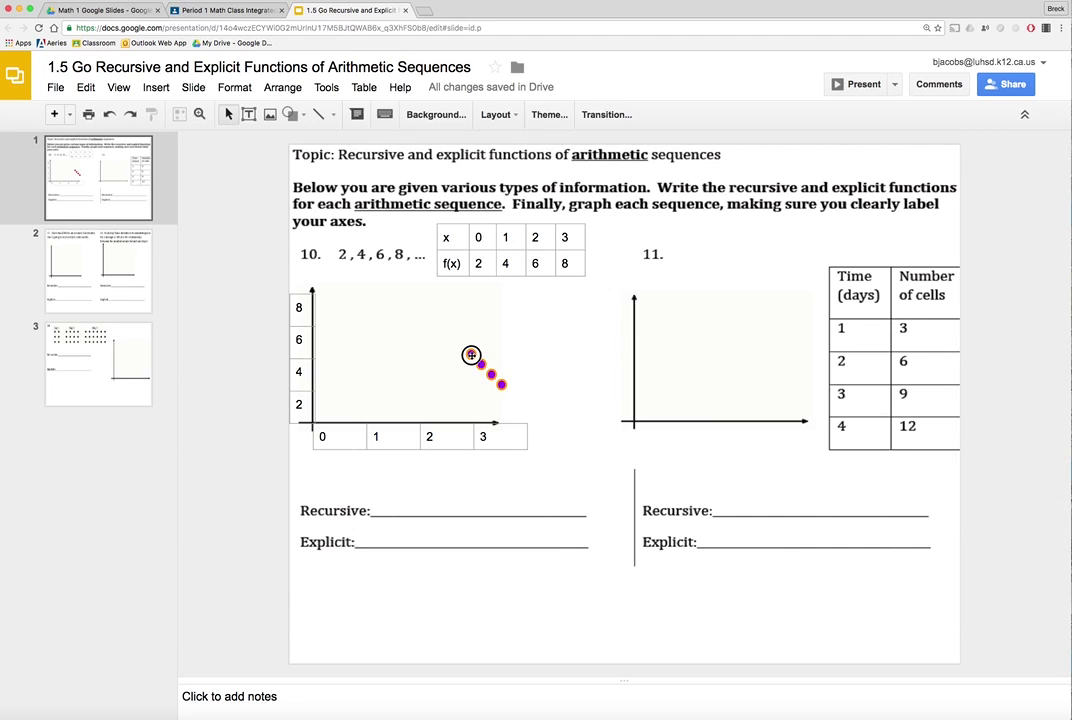
left_click_drag(471, 355, 311, 390)
left_click(349, 400)
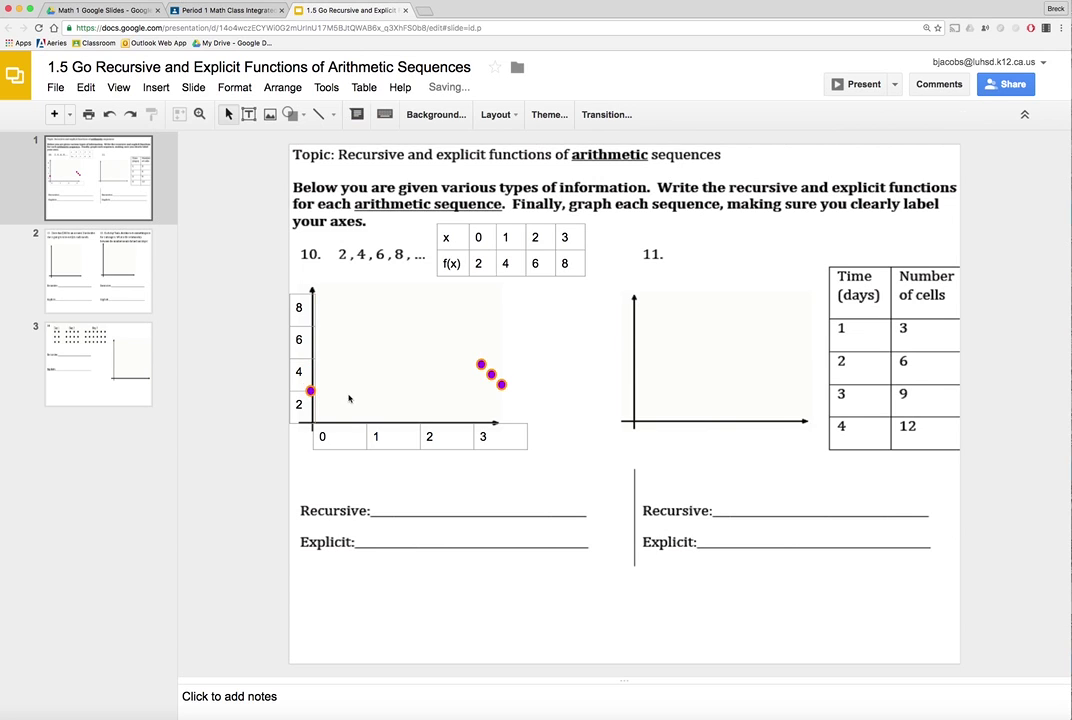
left_click_drag(483, 368, 366, 357)
left_click(455, 368)
Step: Place the remaining two dots at (2,6) and (3,8)
left_click_drag(490, 374, 420, 326)
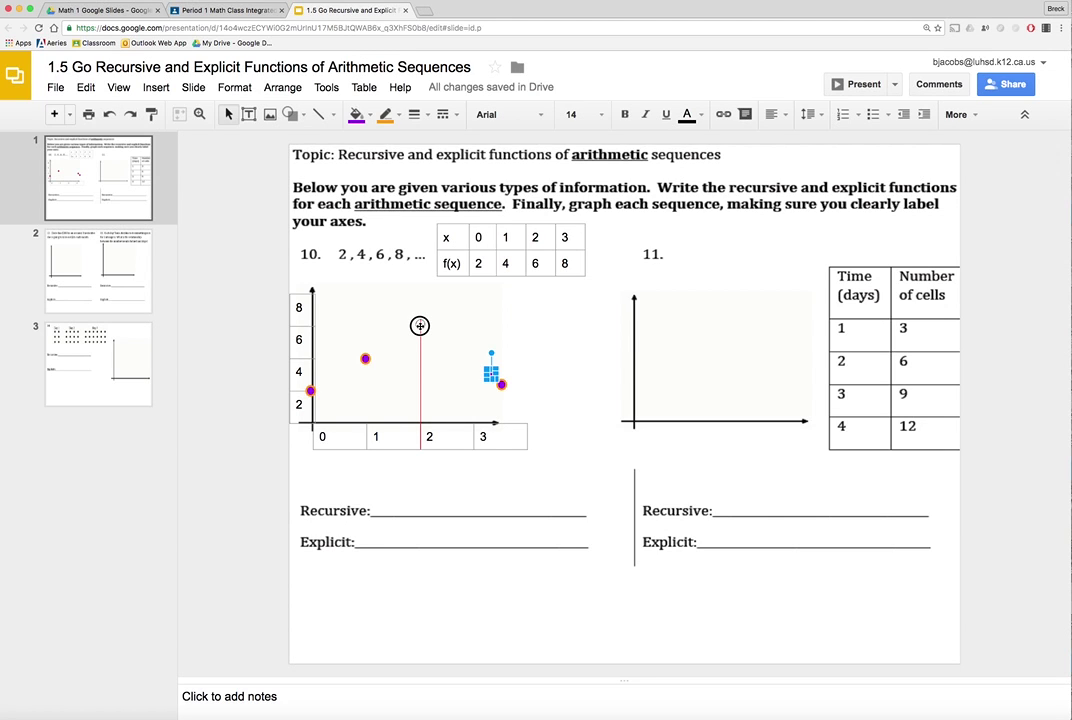
left_click_drag(420, 326, 420, 326)
left_click(462, 334)
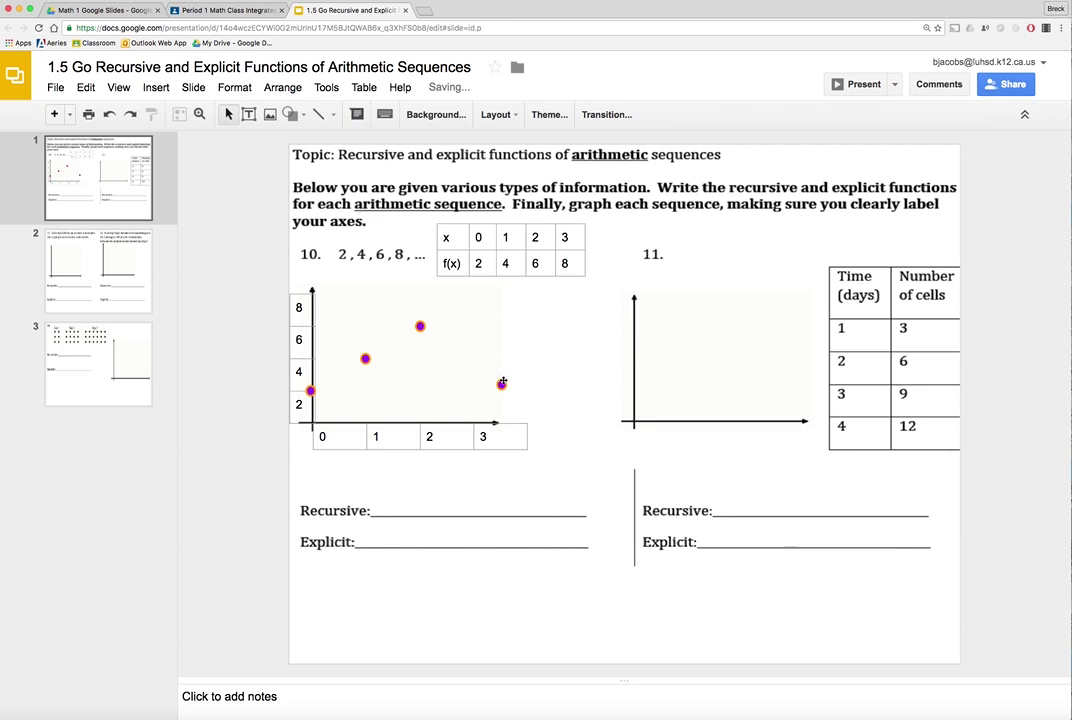
left_click_drag(502, 385, 476, 298)
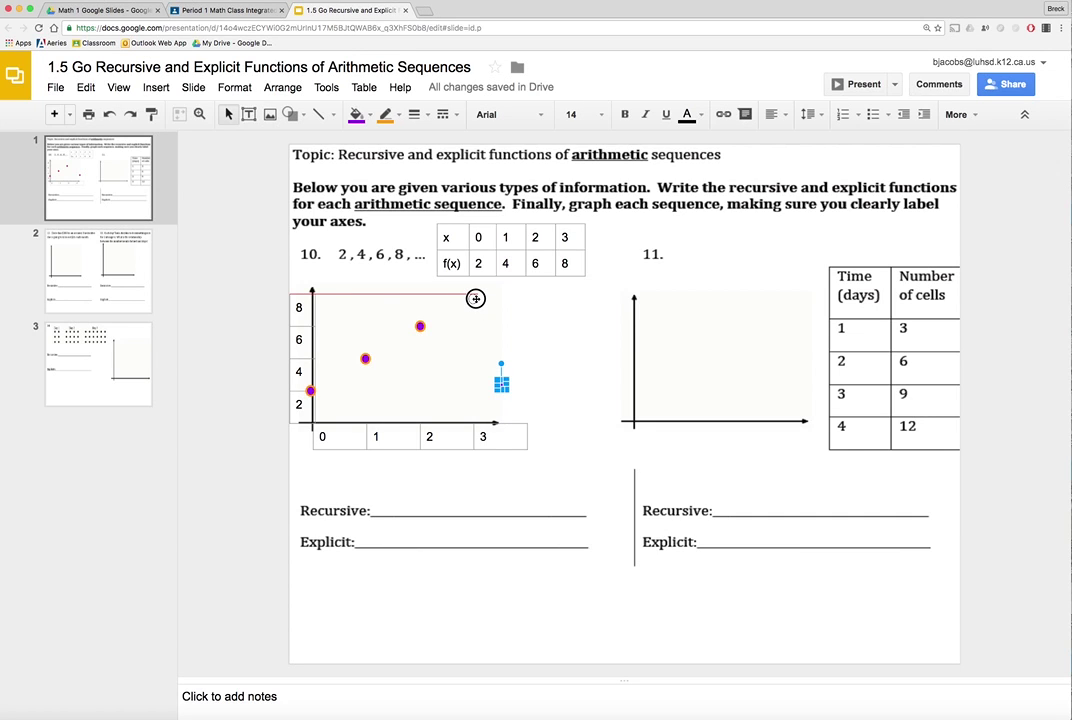
left_click_drag(476, 298, 474, 298)
left_click(565, 316)
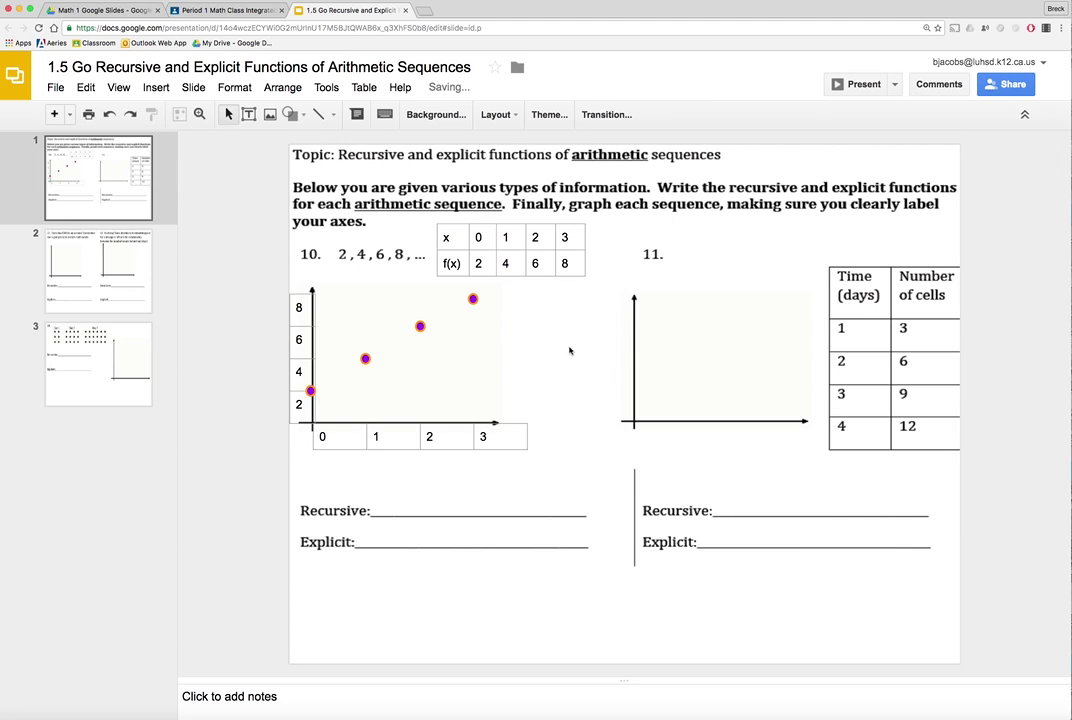